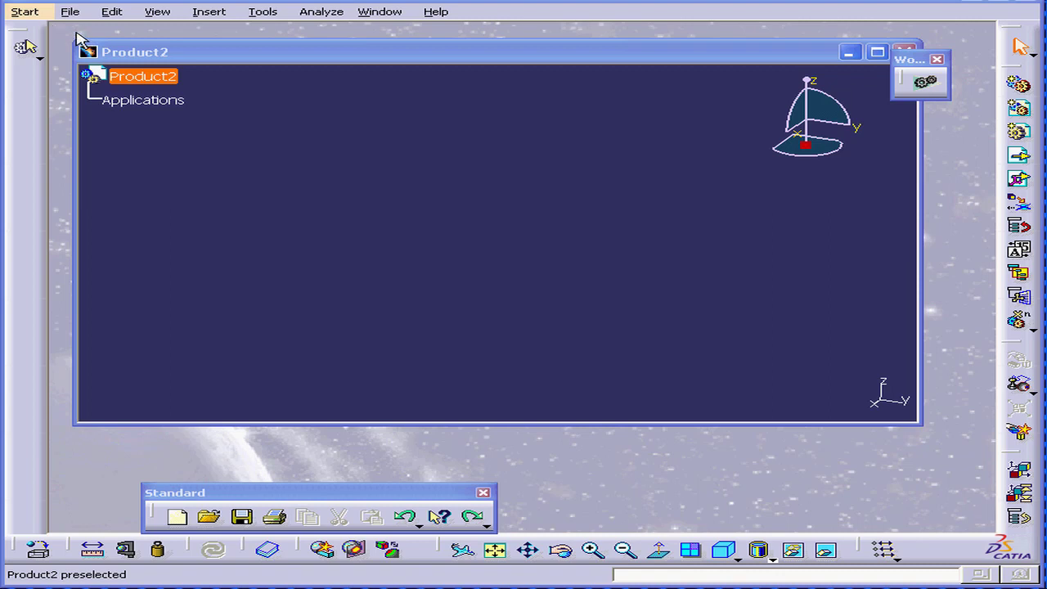
Open the Tools menu to reach the interface customization settings.
{"action": "left_click", "coordinate": [263, 12]}
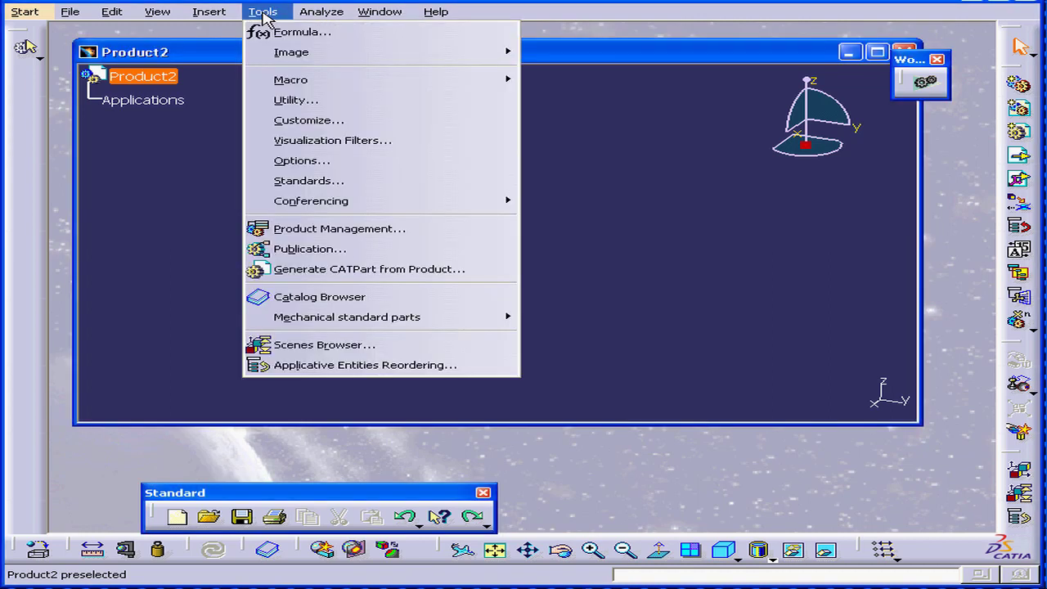
Verify the five favourite workbenches in Customize, the Start list and the Welcome screen.
{"action": "left_click", "coordinate": [338, 123]}
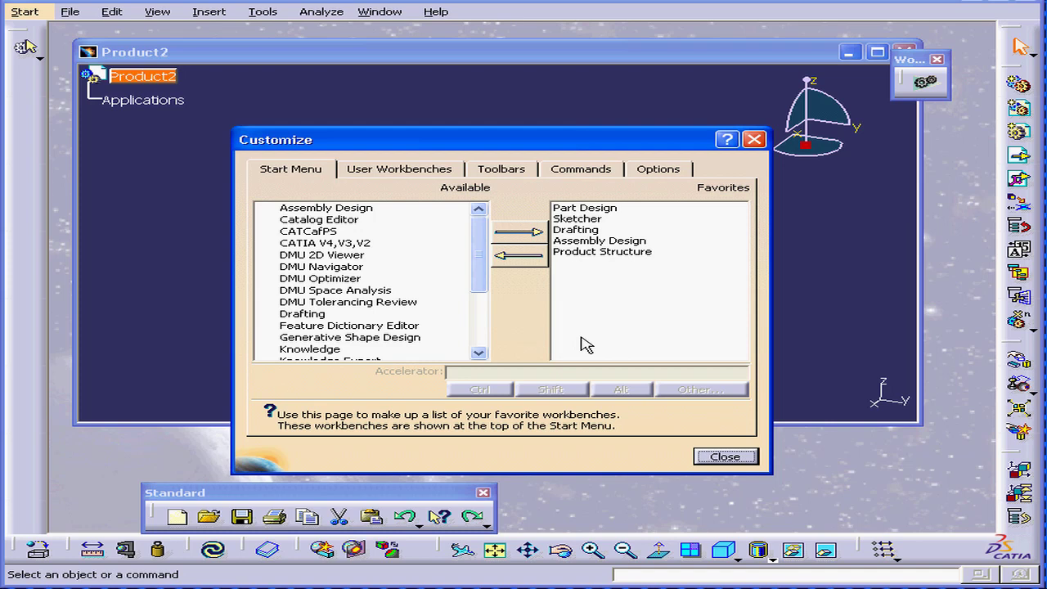
{"action": "left_click", "coordinate": [725, 457]}
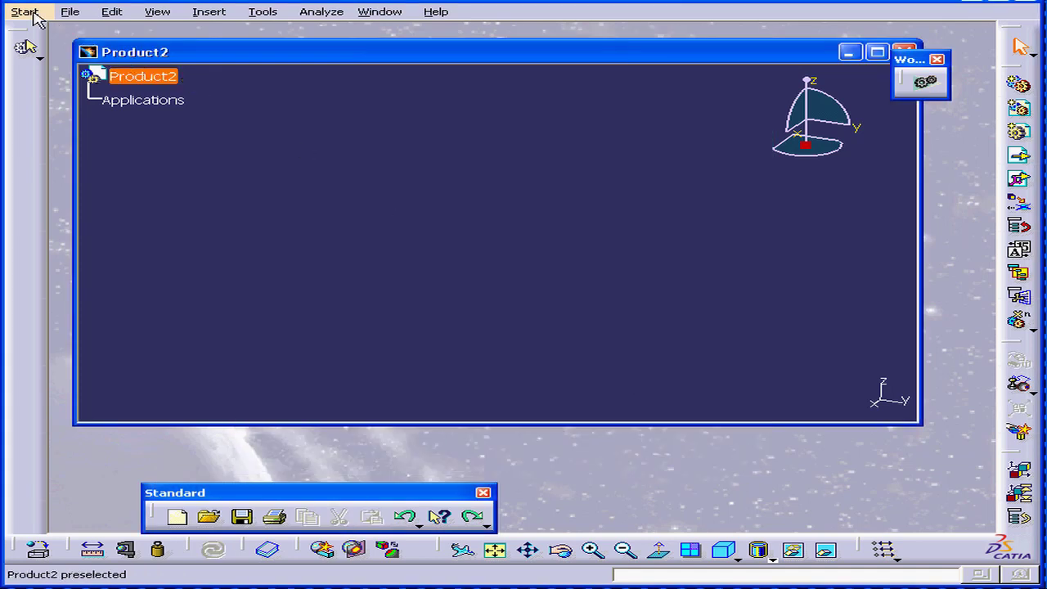
{"action": "left_click", "coordinate": [26, 13]}
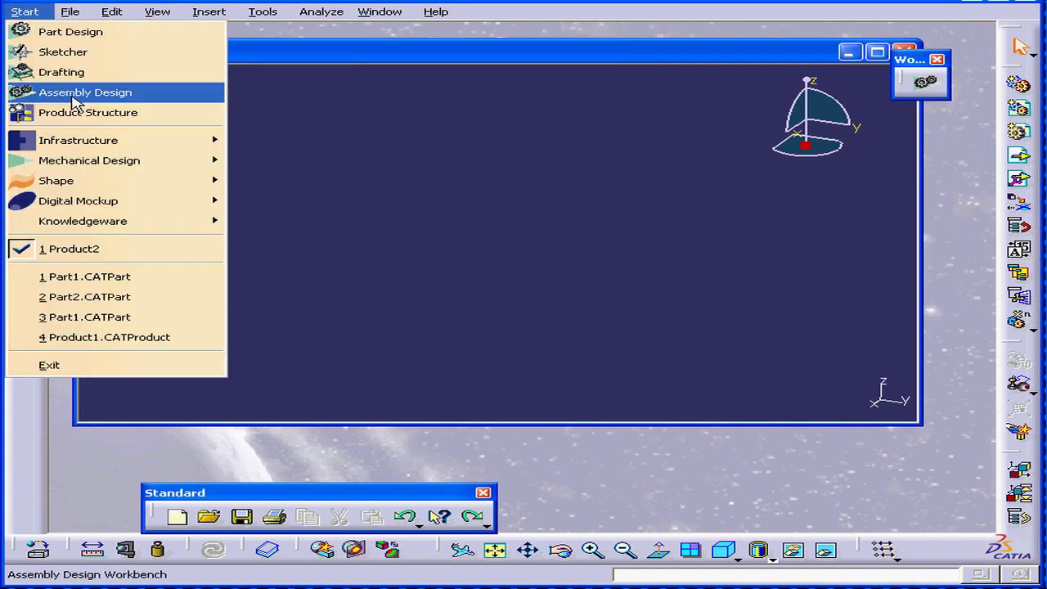
{"action": "left_click", "coordinate": [926, 83]}
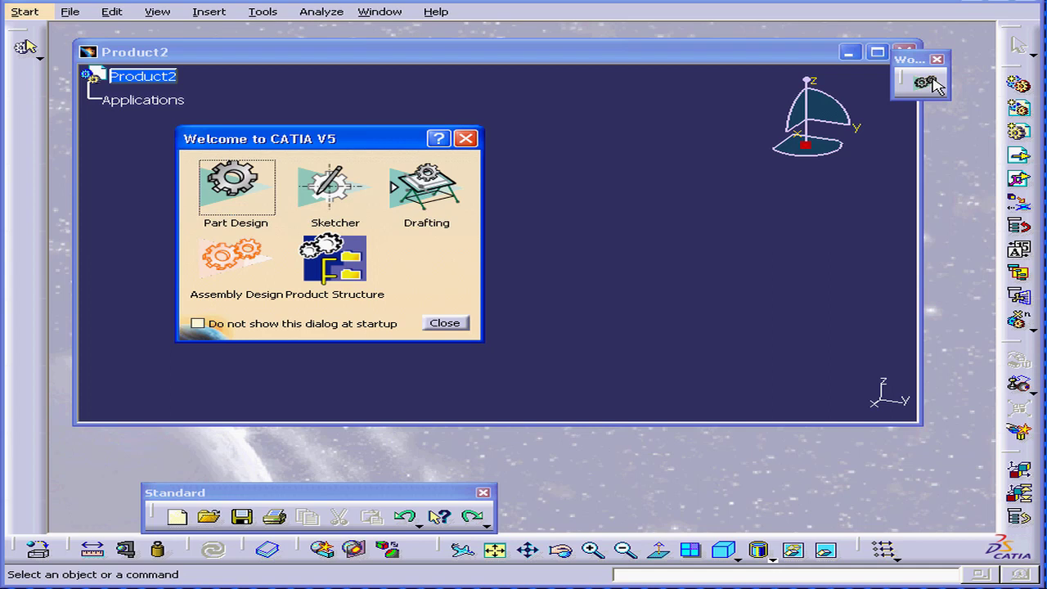
{"action": "left_click", "coordinate": [466, 139]}
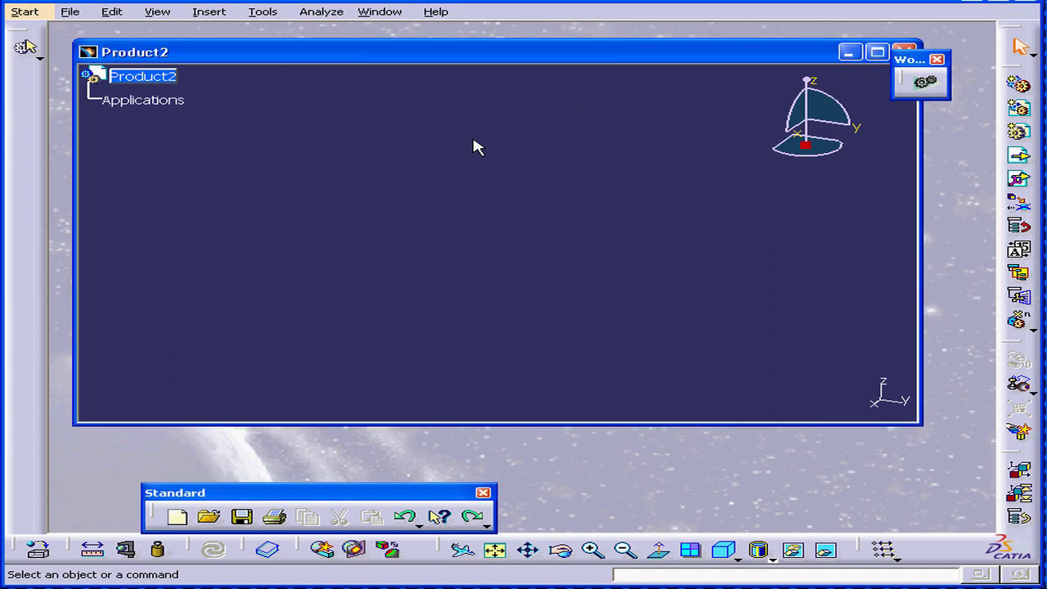
Remove Product Structure from the favourite workbenches in Customize's Start Menu page.
{"action": "left_click", "coordinate": [261, 13]}
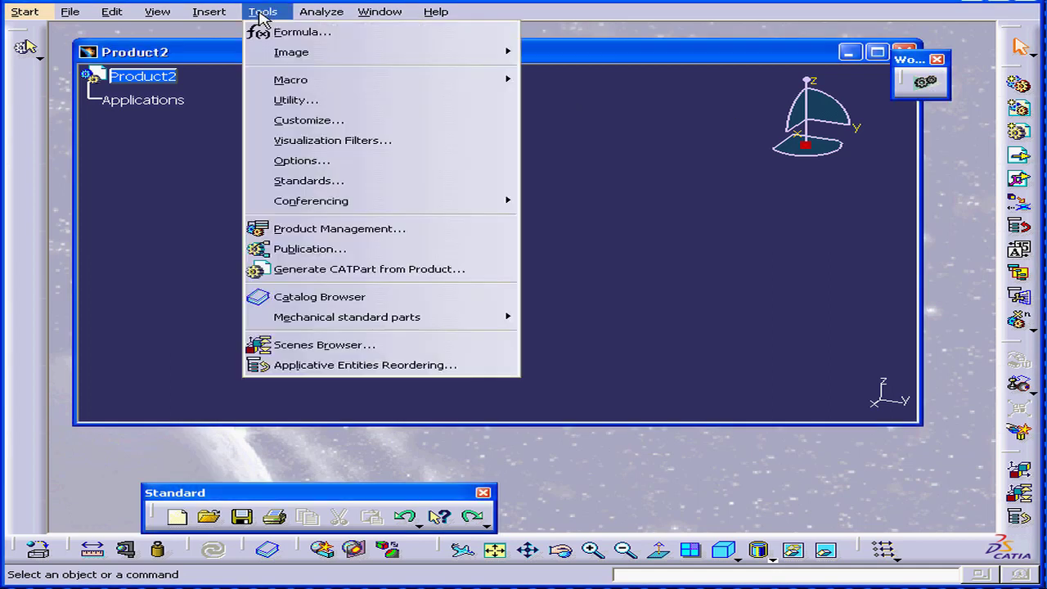
{"action": "left_click", "coordinate": [339, 123]}
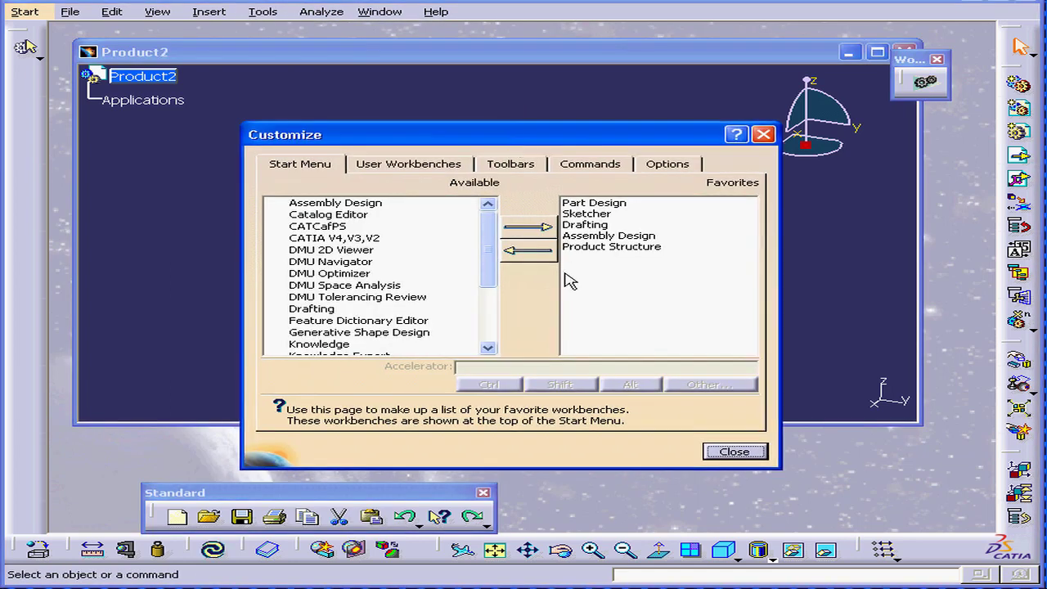
{"action": "left_click", "coordinate": [603, 247]}
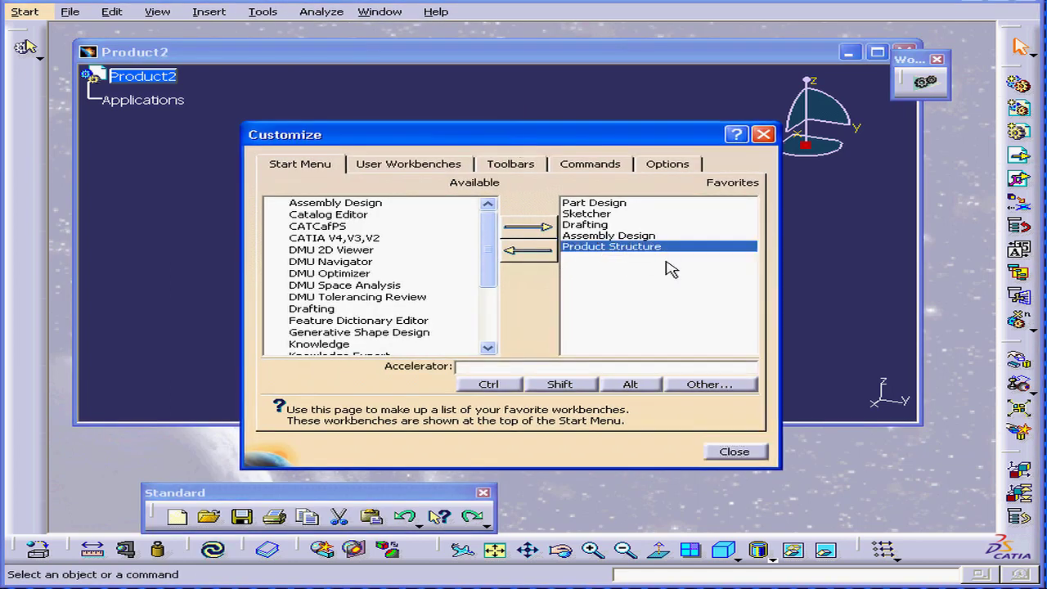
{"action": "left_click", "coordinate": [535, 252]}
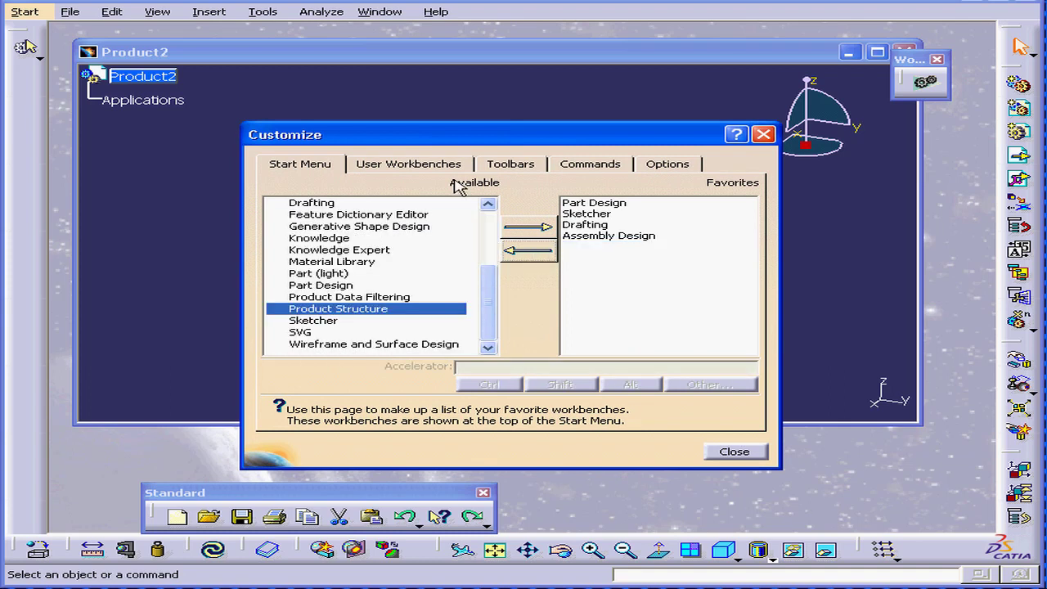
{"action": "left_click_drag", "start_coordinate": [493, 295], "coordinate": [493, 227]}
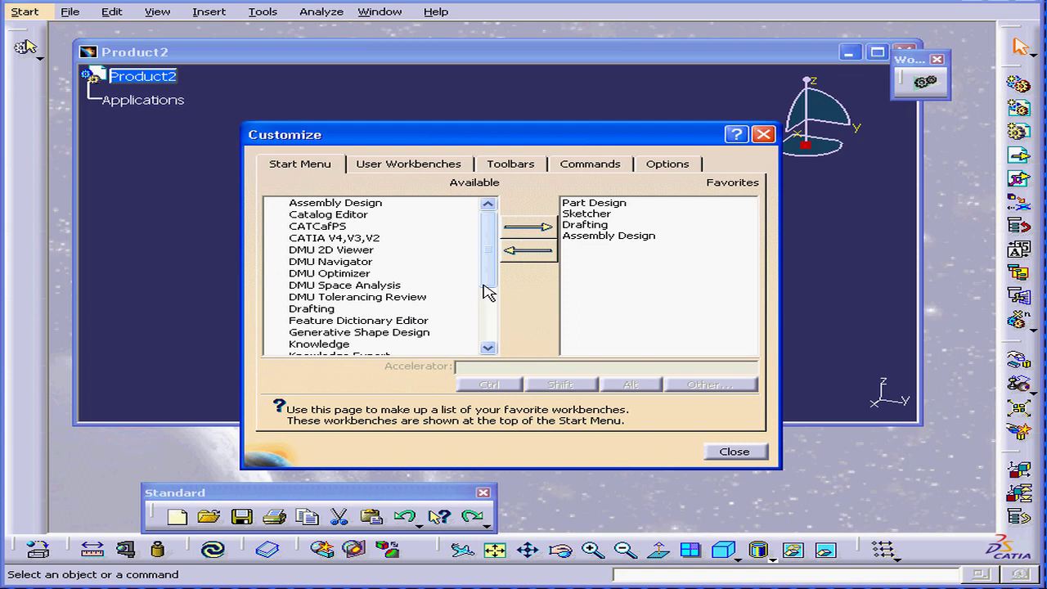
{"action": "left_click", "coordinate": [750, 455]}
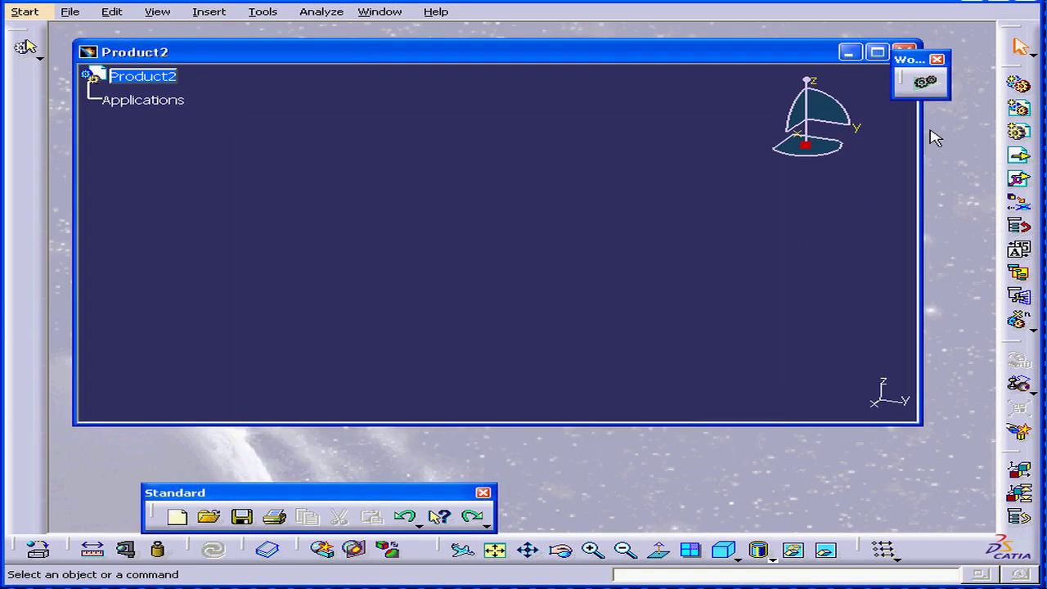
Confirm only four favourites remain in the Welcome screen and Start list.
{"action": "left_click", "coordinate": [925, 81]}
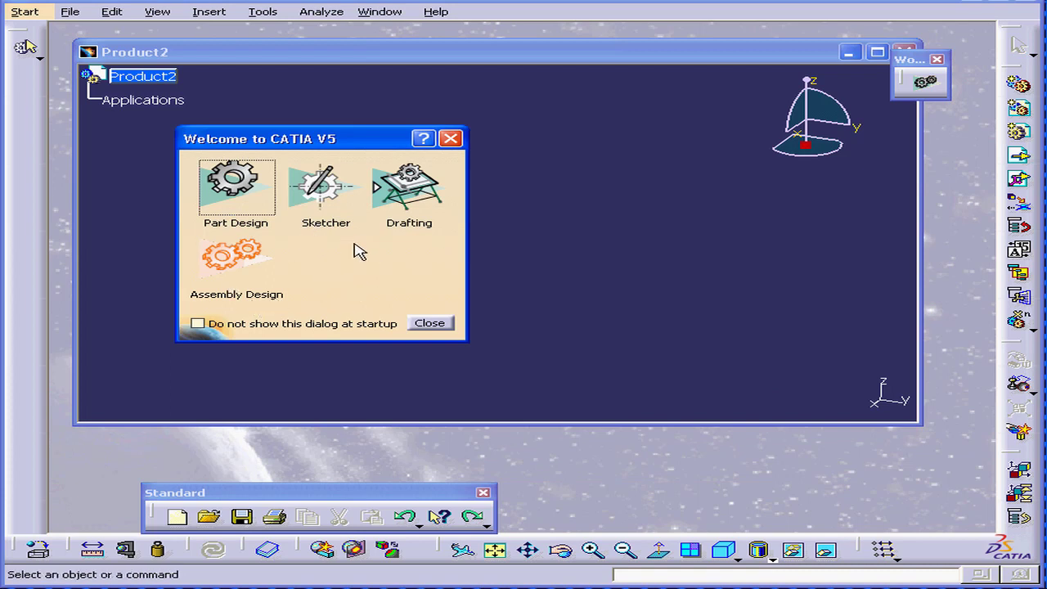
{"action": "left_click", "coordinate": [451, 140]}
{"action": "left_click", "coordinate": [33, 11]}
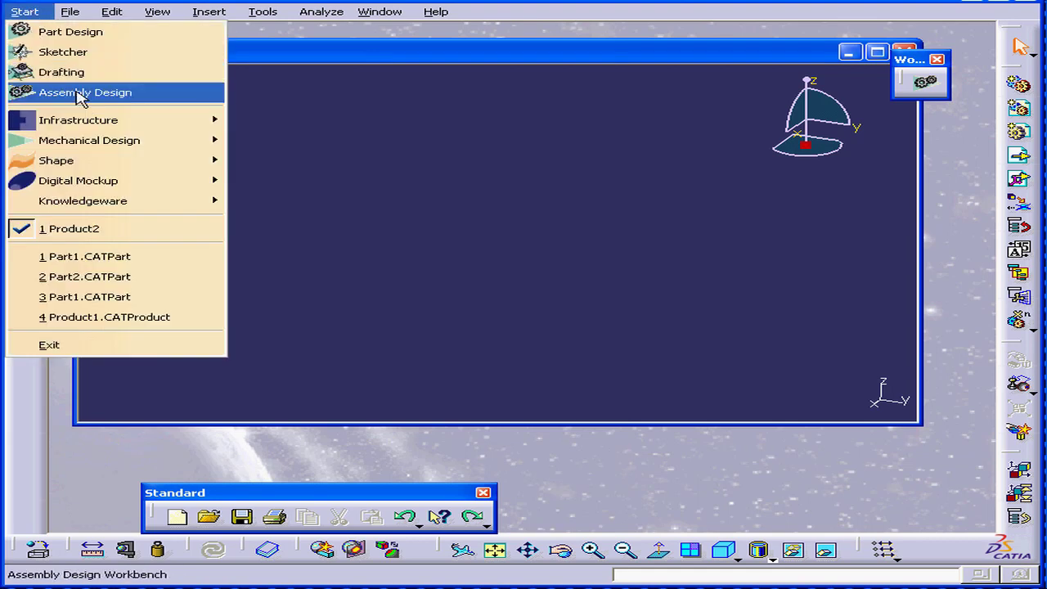
Add Product Structure back to the favourite workbenches.
{"action": "mouse_move", "coordinate": [264, 13]}
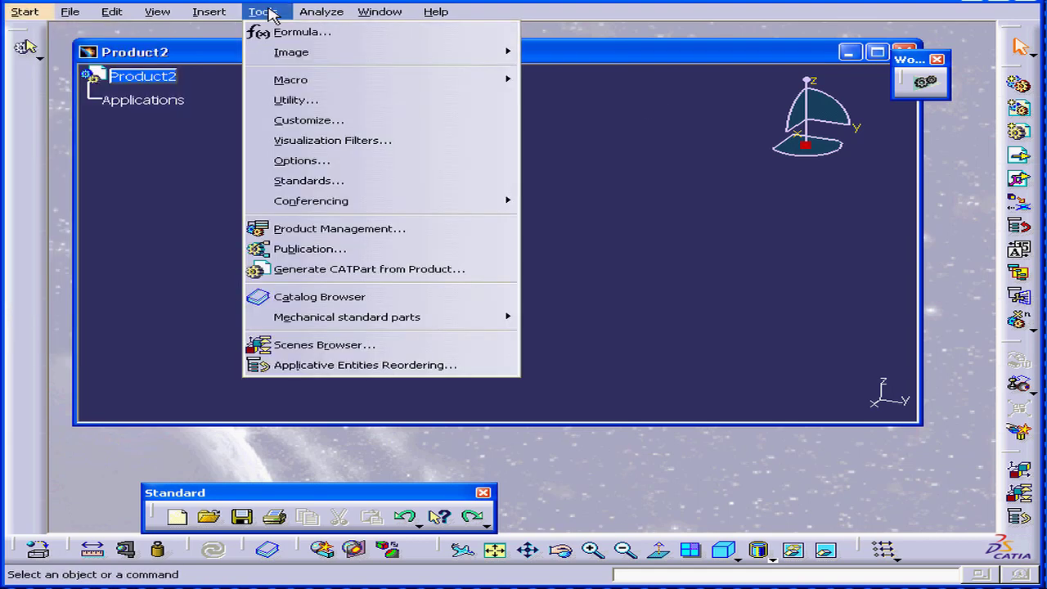
{"action": "left_click", "coordinate": [325, 122]}
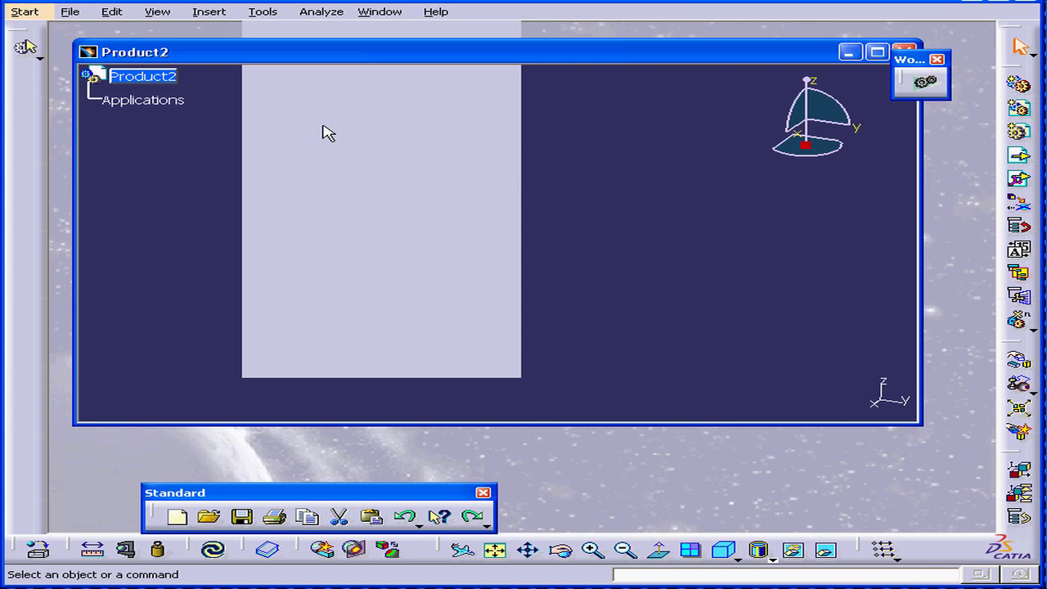
{"action": "left_click_drag", "start_coordinate": [493, 287], "coordinate": [493, 339]}
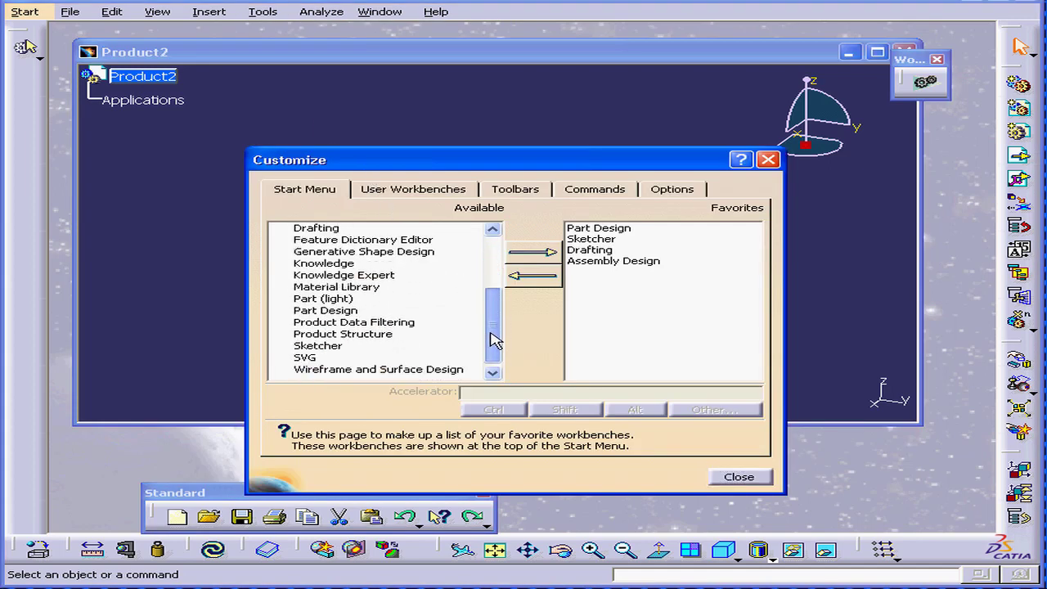
{"action": "left_click", "coordinate": [391, 335]}
{"action": "left_click", "coordinate": [532, 254]}
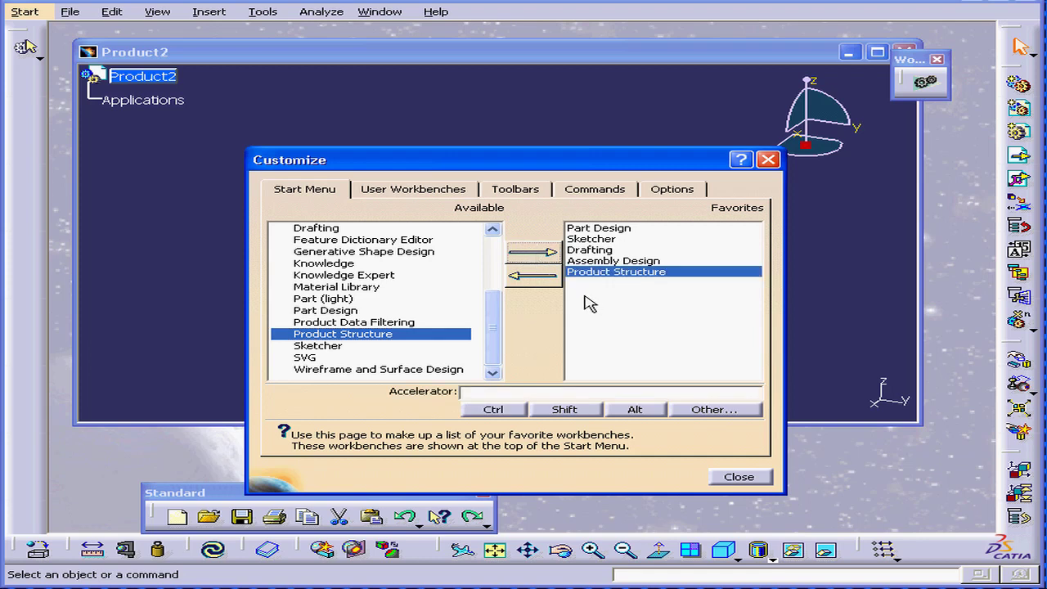
Assign shortcut Alt+A to Assembly Design and Alt+P to Product Structure.
{"action": "left_click", "coordinate": [636, 261]}
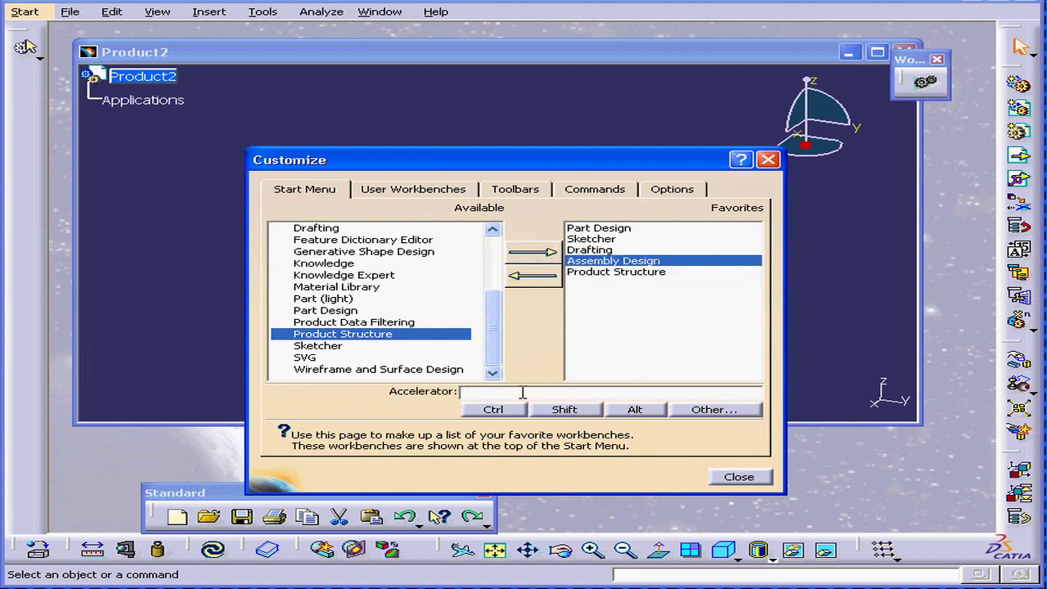
{"action": "left_click", "coordinate": [636, 410]}
{"action": "type", "text": "+A"}
{"action": "left_click", "coordinate": [639, 273]}
{"action": "left_click", "coordinate": [635, 410]}
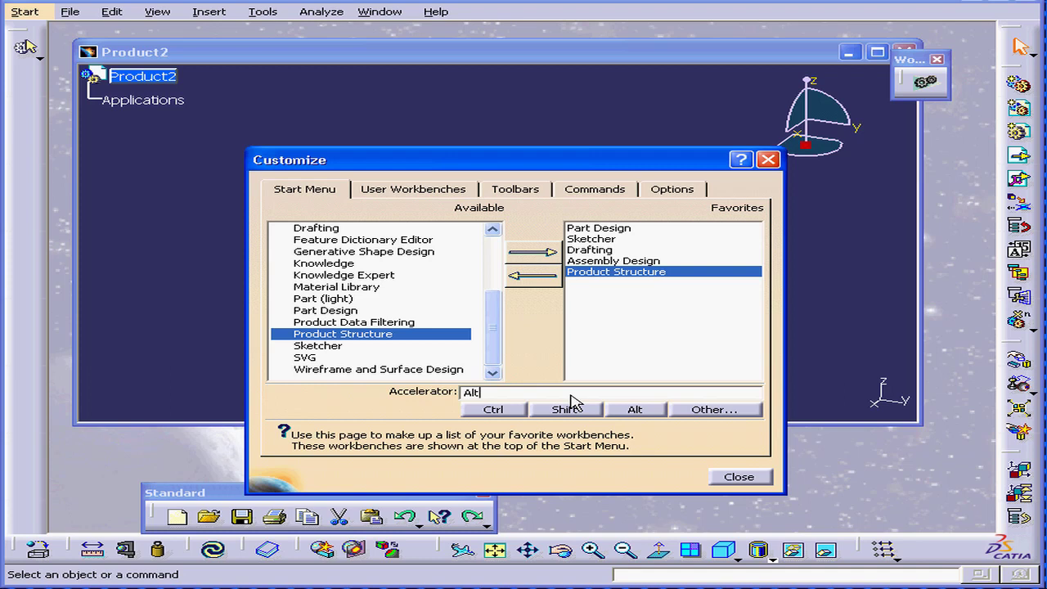
{"action": "type", "text": "+P"}
{"action": "left_click", "coordinate": [740, 478]}
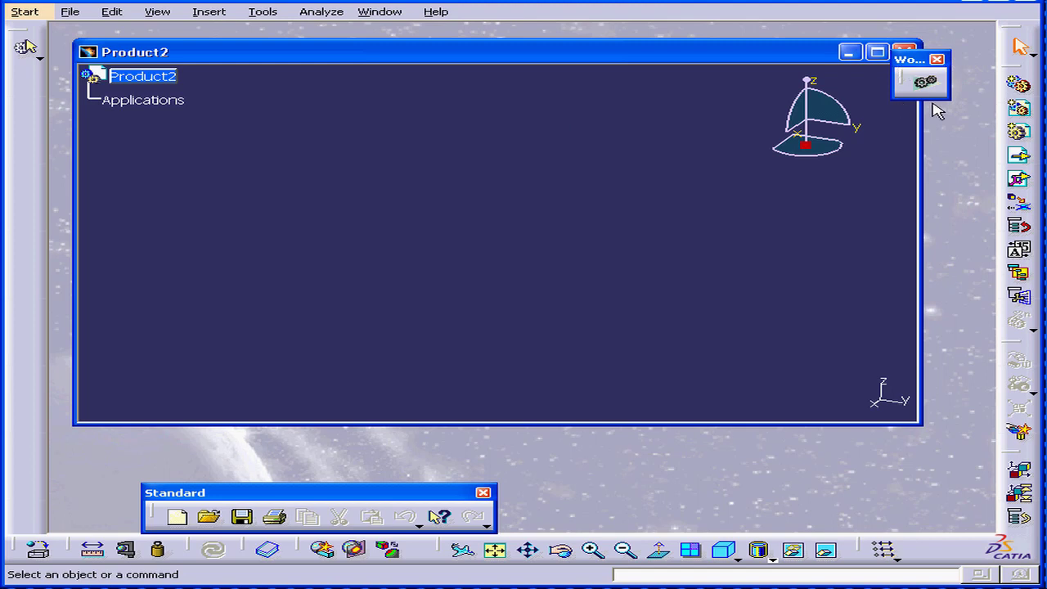
Open the Tools menu again to return to Customize.
{"action": "left_click", "coordinate": [265, 12]}
Create a new user workbench named My Workbench001.
{"action": "left_click", "coordinate": [328, 122]}
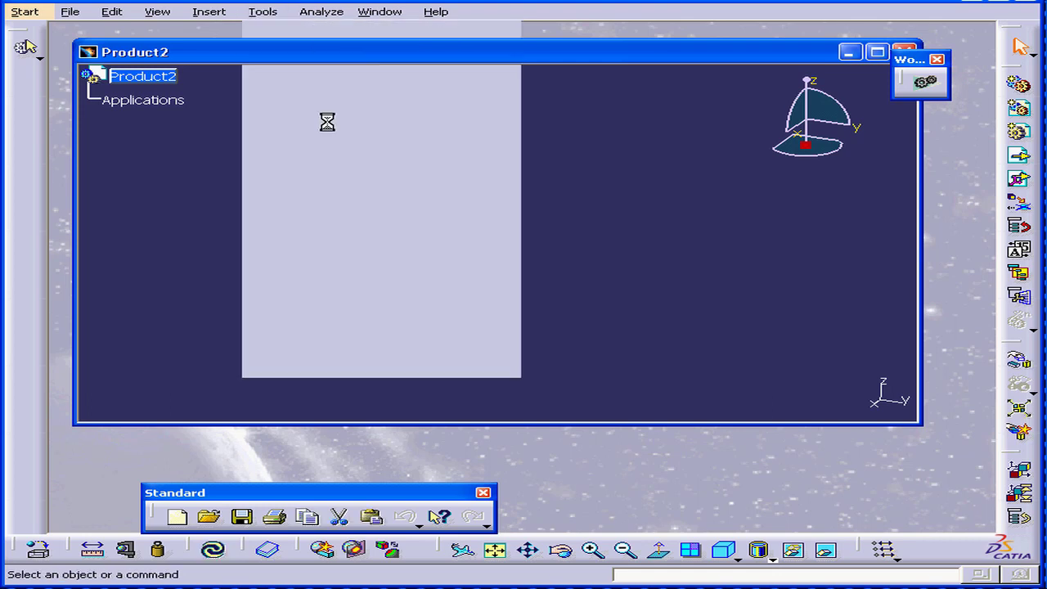
{"action": "left_click", "coordinate": [420, 189]}
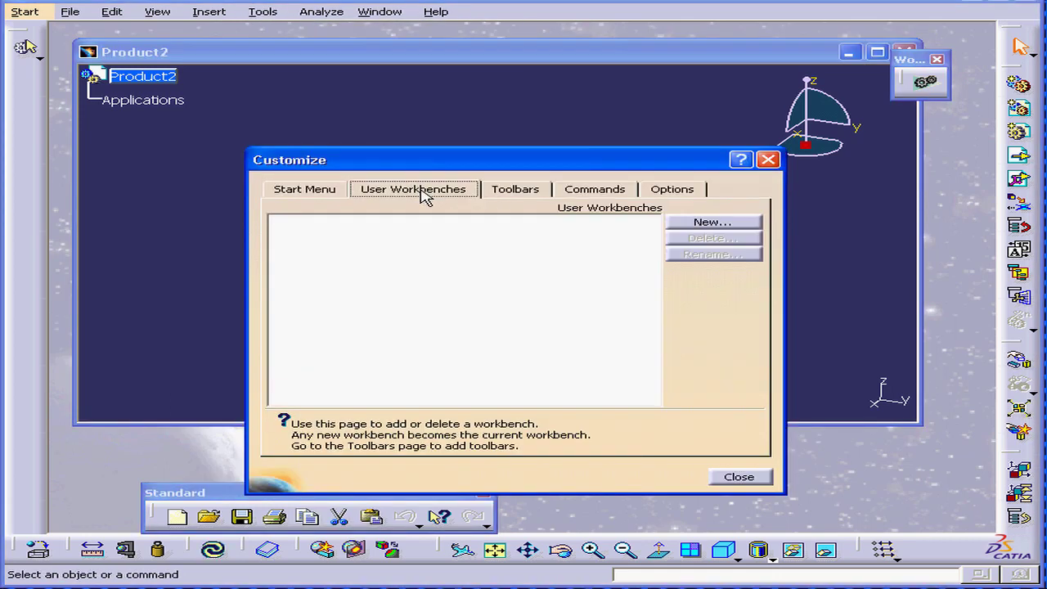
{"action": "left_click_drag", "start_coordinate": [446, 163], "coordinate": [436, 143]}
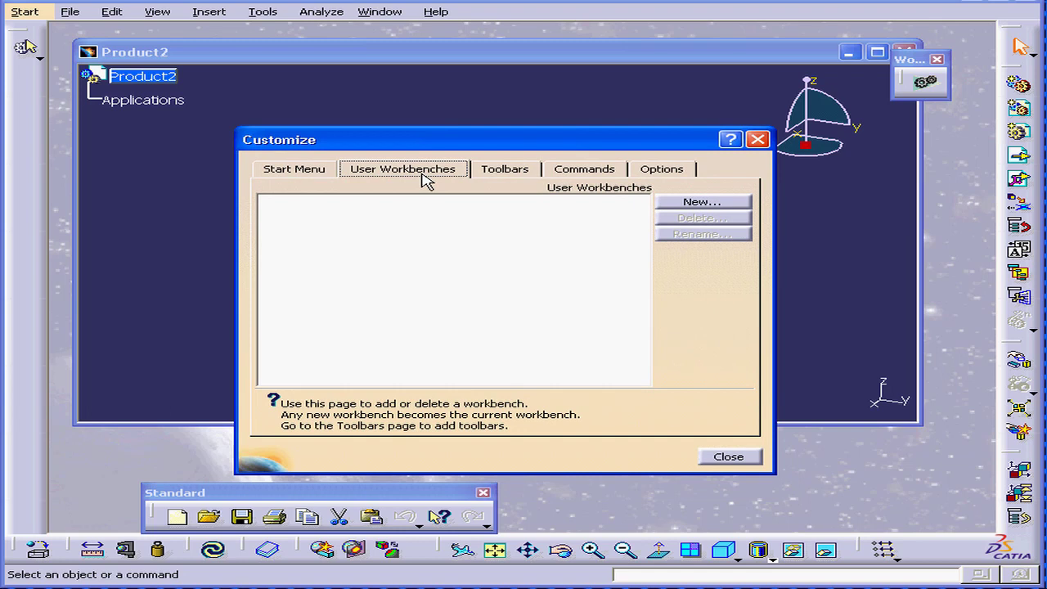
{"action": "left_click", "coordinate": [708, 205]}
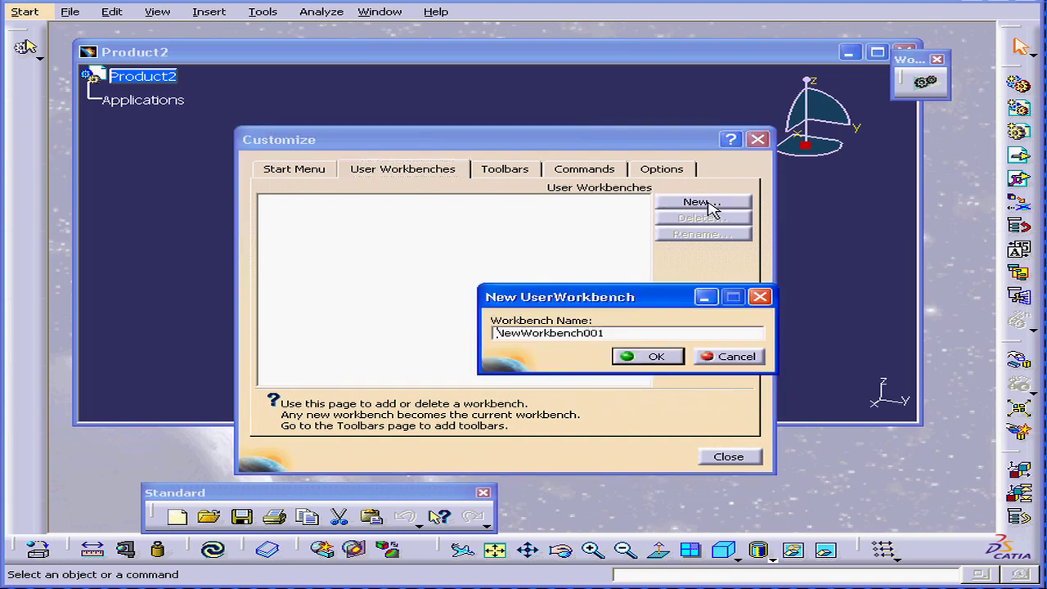
{"action": "left_click_drag", "start_coordinate": [619, 305], "coordinate": [567, 293]}
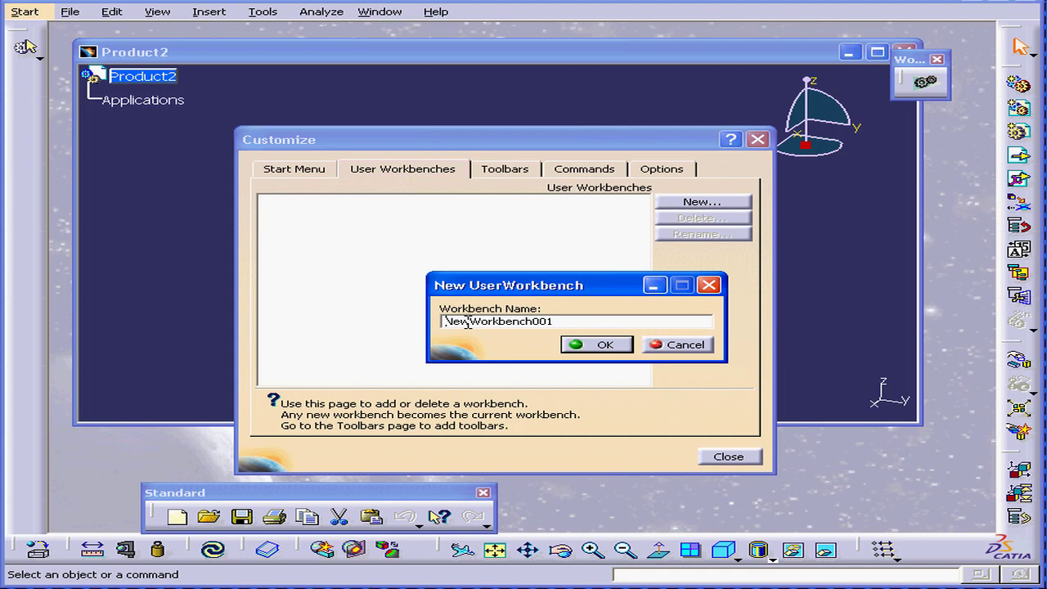
{"action": "left_click_drag", "start_coordinate": [468, 322], "coordinate": [411, 328]}
{"action": "type", "text": "My"}
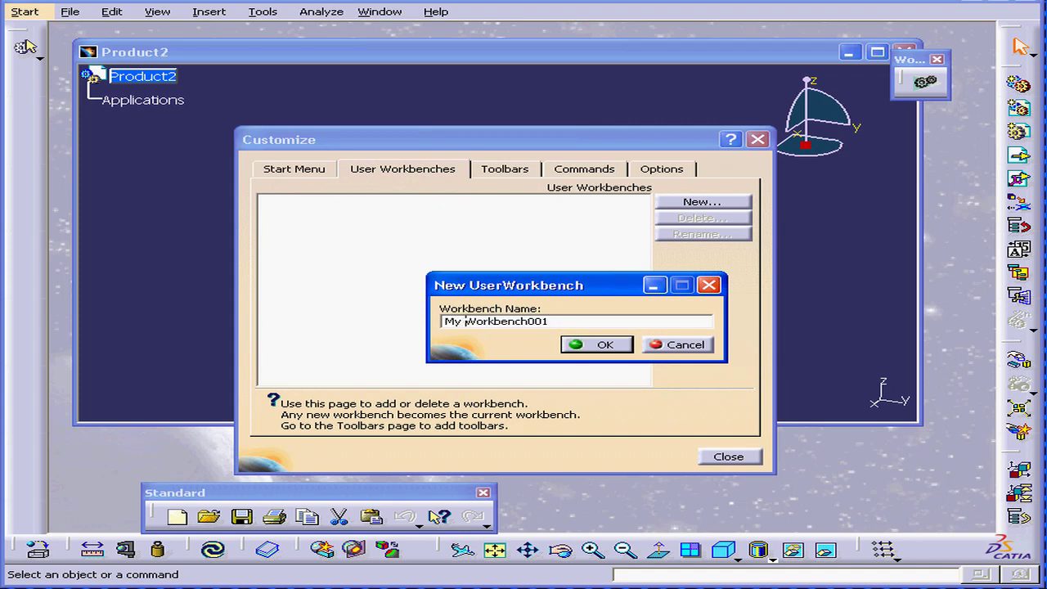
{"action": "left_click", "coordinate": [612, 350]}
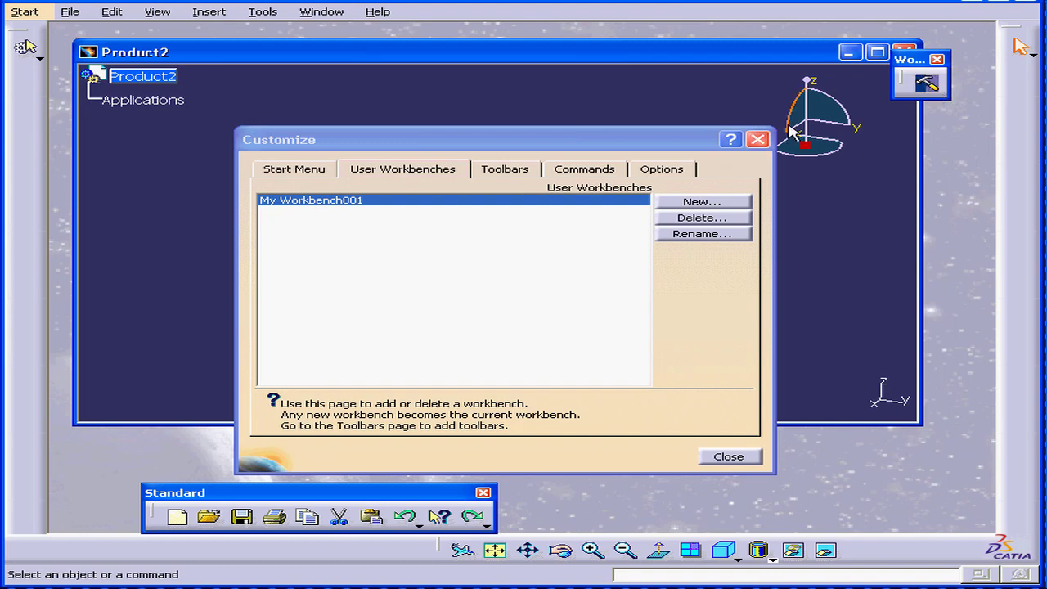
Confirm My Workbench001 appears among the favourites and Start list workbenches.
{"action": "left_click", "coordinate": [311, 170]}
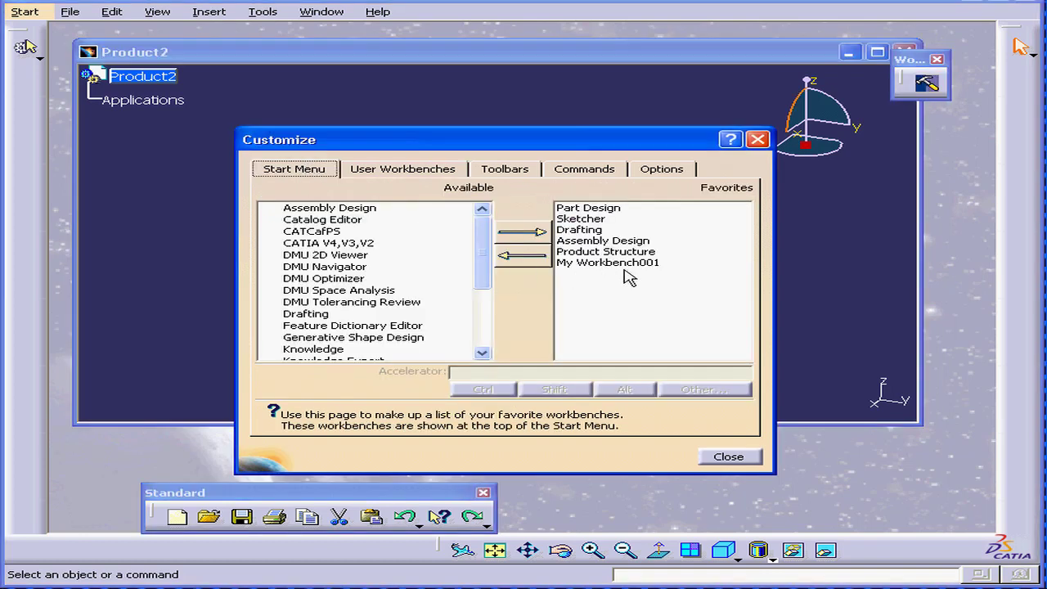
{"action": "left_click", "coordinate": [31, 12]}
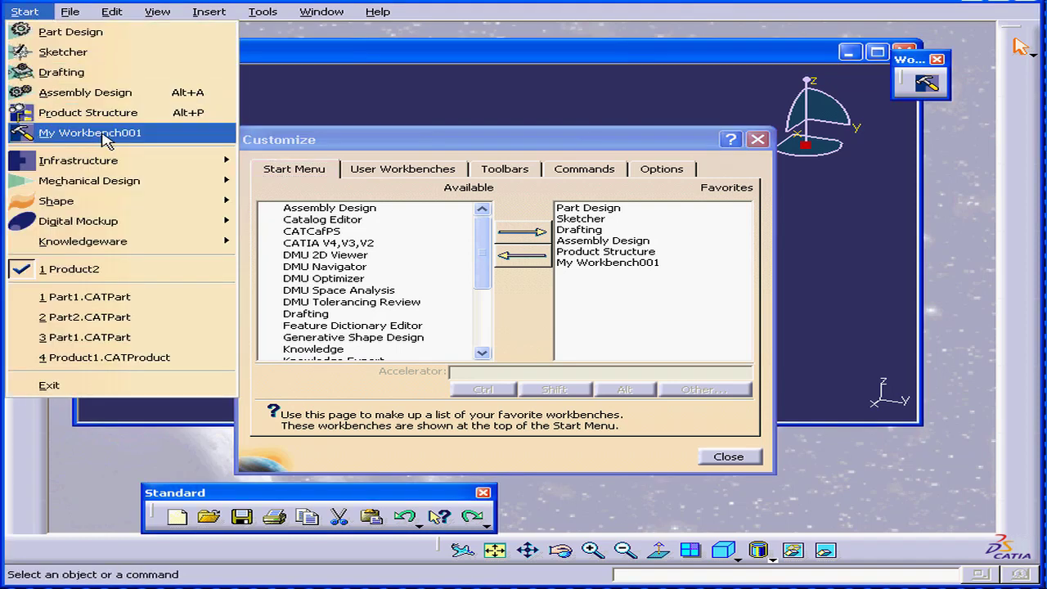
{"action": "left_click", "coordinate": [448, 144]}
{"action": "left_click", "coordinate": [433, 170]}
{"action": "left_click_drag", "start_coordinate": [433, 139], "coordinate": [639, 131]}
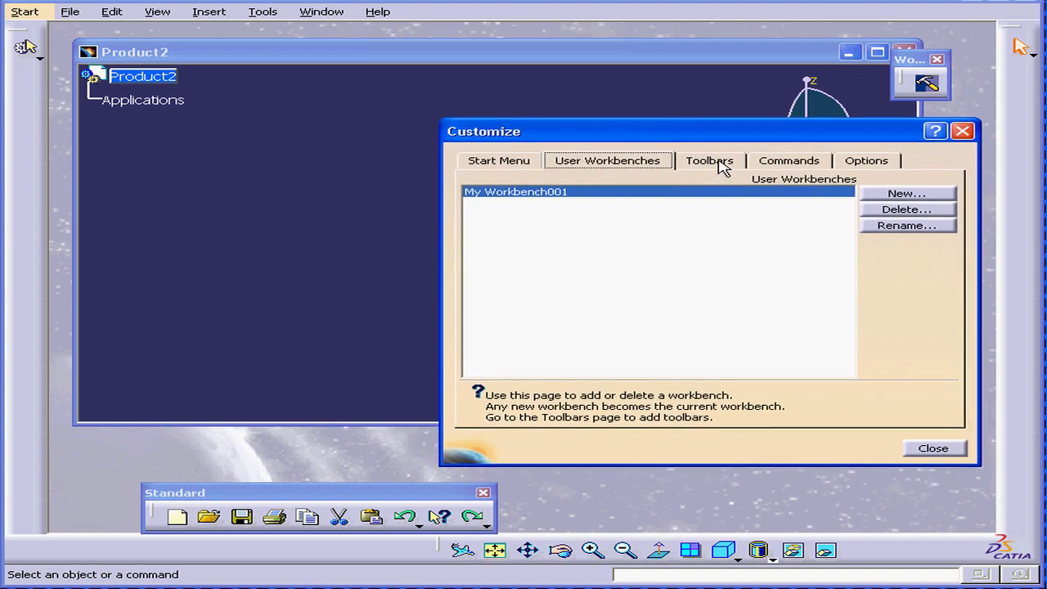
Compare the Customize Toolbars list, Standard through Select, with the View > Toolbars submenu.
{"action": "left_click", "coordinate": [723, 166]}
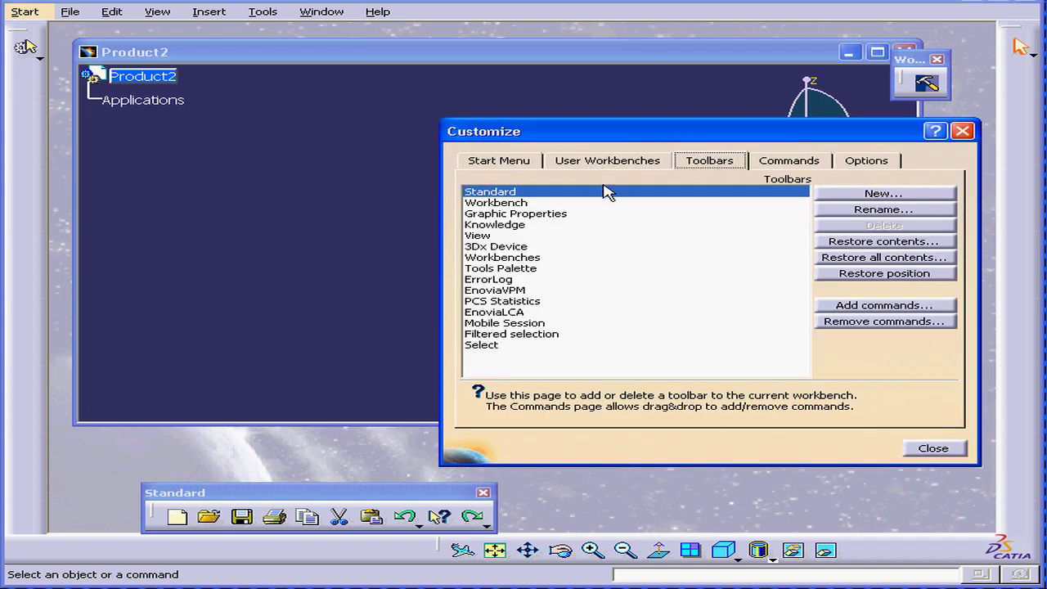
{"action": "left_click_drag", "start_coordinate": [708, 136], "coordinate": [730, 128]}
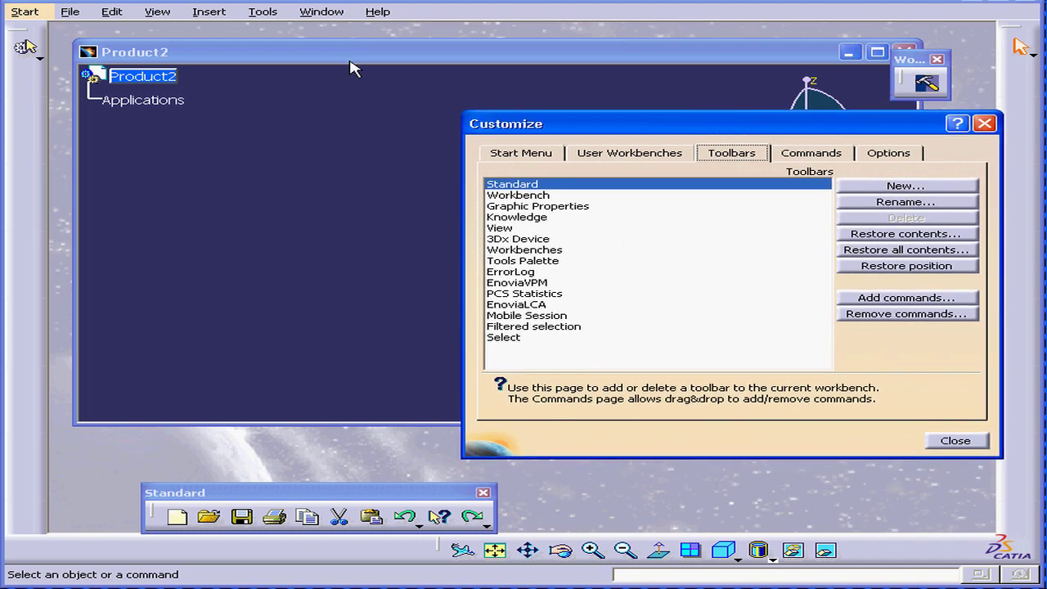
{"action": "left_click", "coordinate": [164, 15]}
{"action": "left_click", "coordinate": [164, 15]}
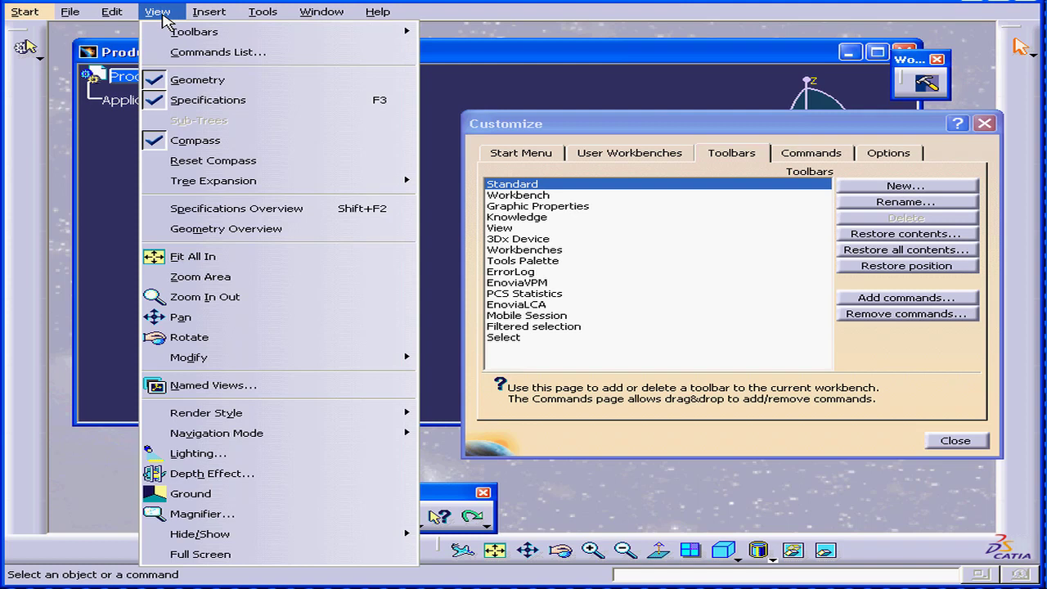
{"action": "mouse_move", "coordinate": [178, 31]}
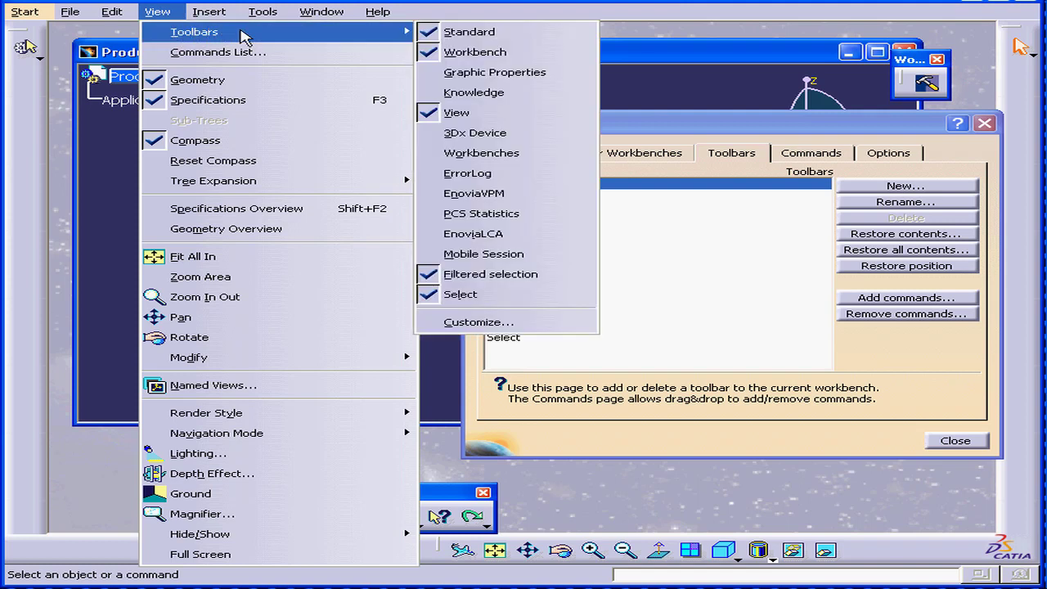
{"action": "left_click_drag", "start_coordinate": [667, 122], "coordinate": [807, 119]}
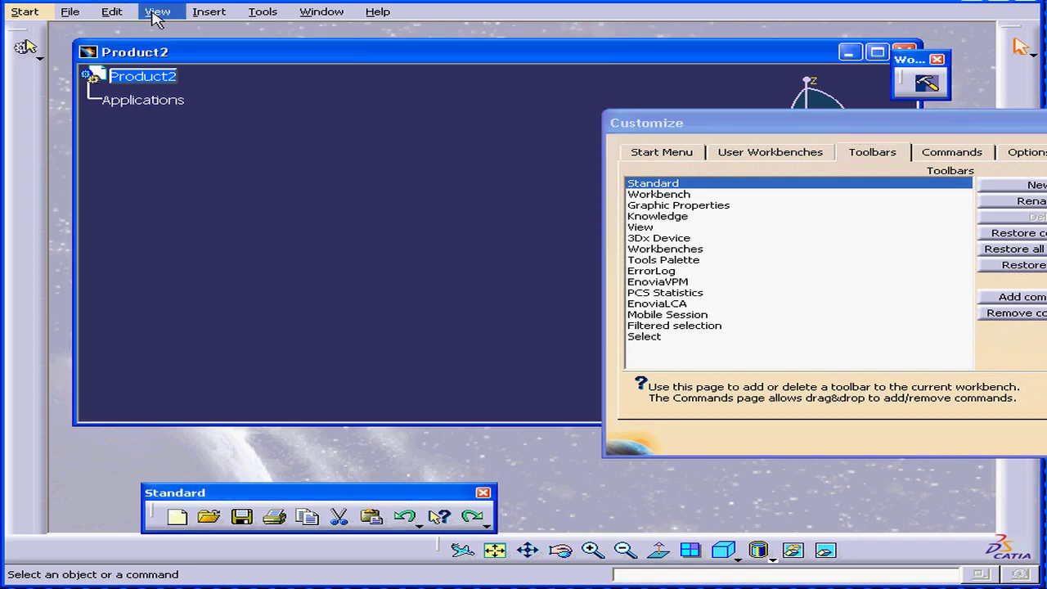
{"action": "left_click", "coordinate": [156, 13]}
{"action": "mouse_move", "coordinate": [177, 33]}
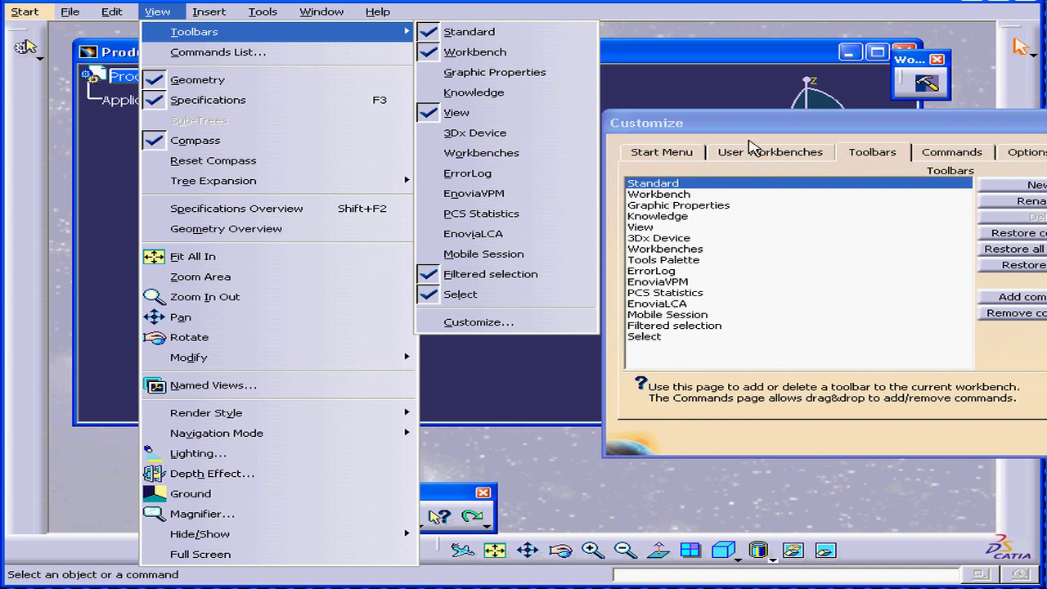
{"action": "left_click", "coordinate": [824, 130]}
{"action": "left_click_drag", "start_coordinate": [825, 129], "coordinate": [576, 131]}
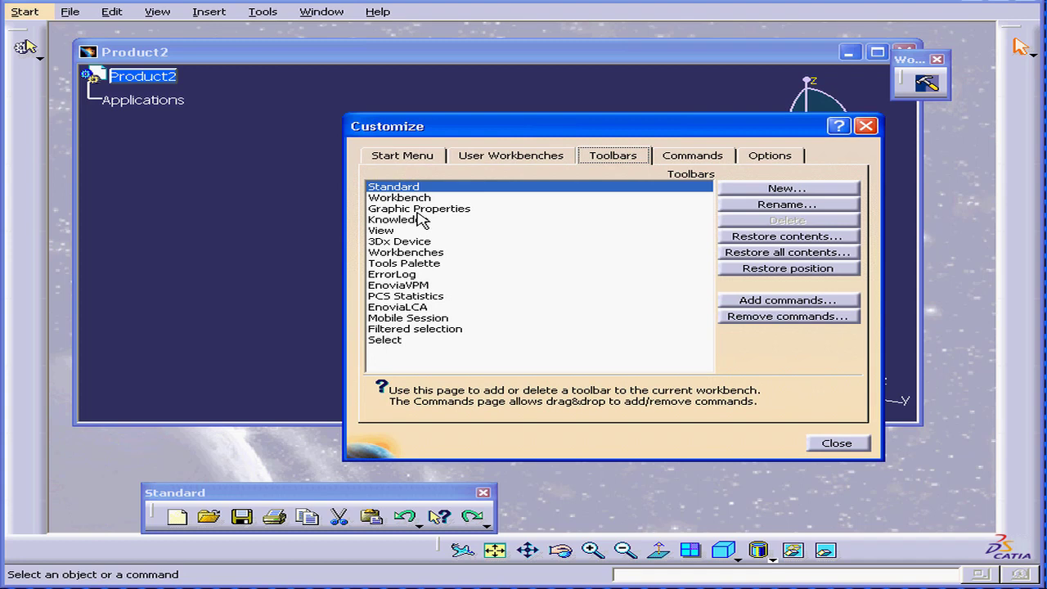
Remove the Paste command from the Standard toolbar.
{"action": "left_click", "coordinate": [791, 317]}
{"action": "left_click_drag", "start_coordinate": [813, 304], "coordinate": [724, 266]}
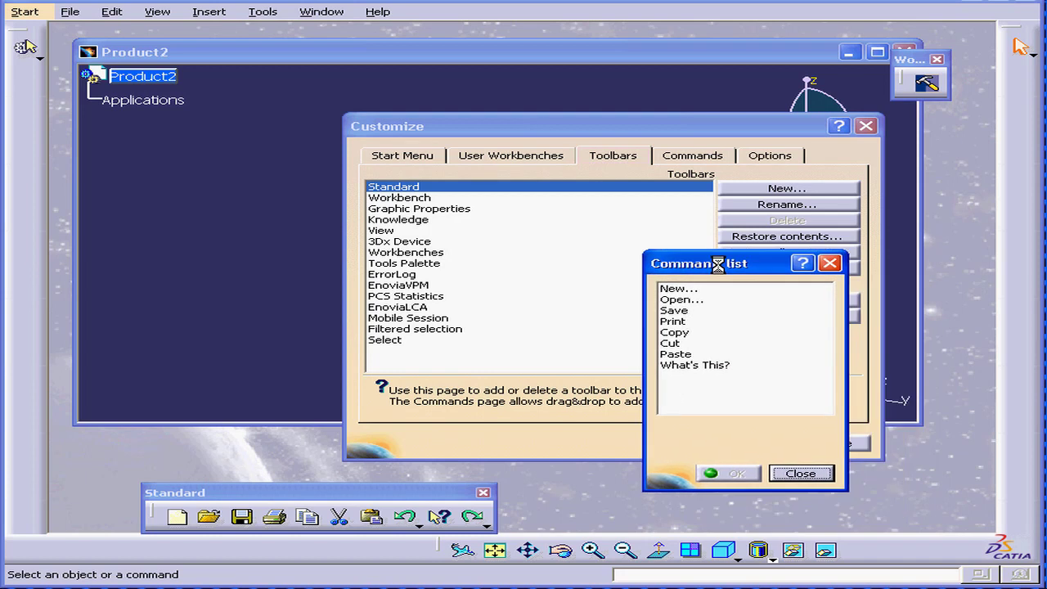
{"action": "left_click", "coordinate": [685, 354]}
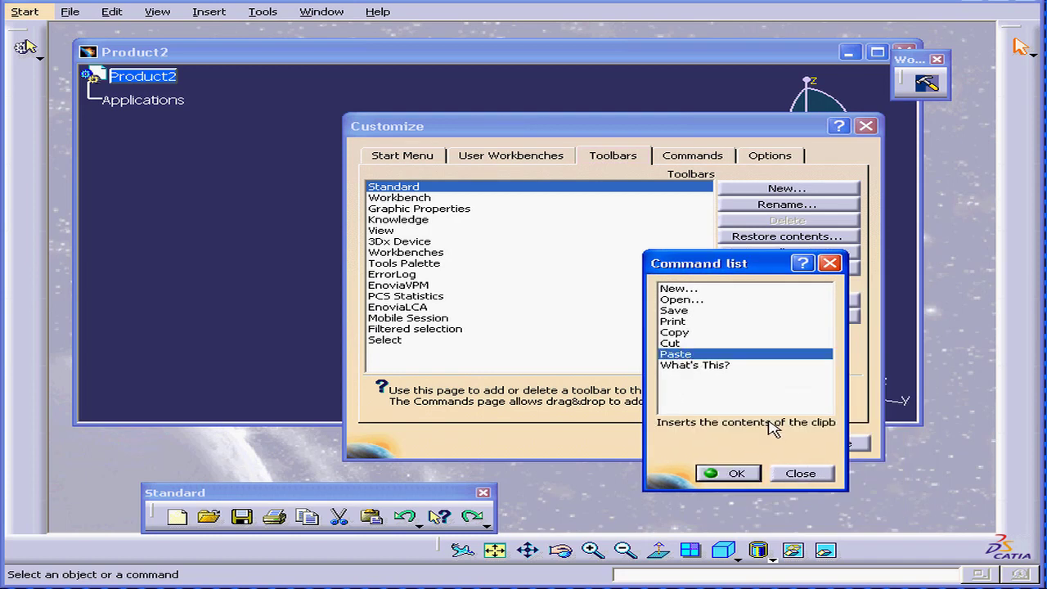
{"action": "left_click", "coordinate": [738, 474]}
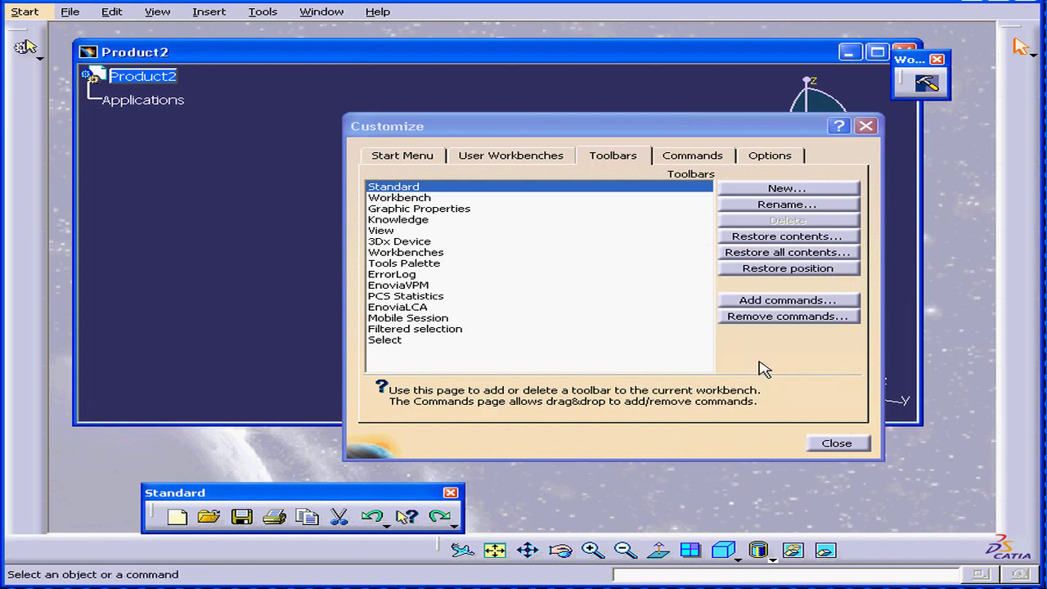
Add Paste back to the Standard toolbar and place it between Copy and Cut.
{"action": "left_click", "coordinate": [787, 300]}
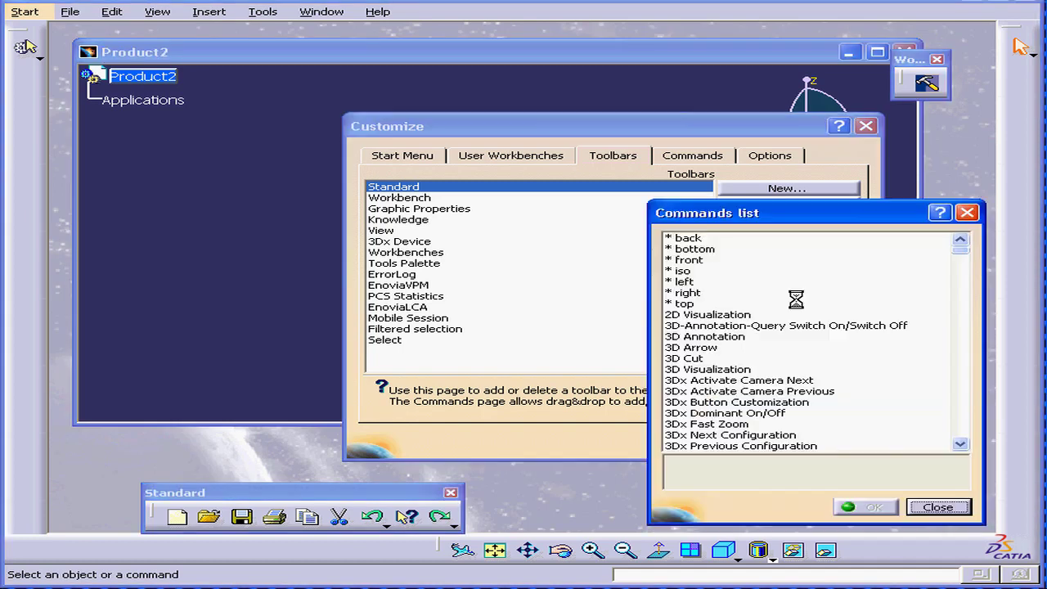
{"action": "left_click_drag", "start_coordinate": [724, 218], "coordinate": [679, 146]}
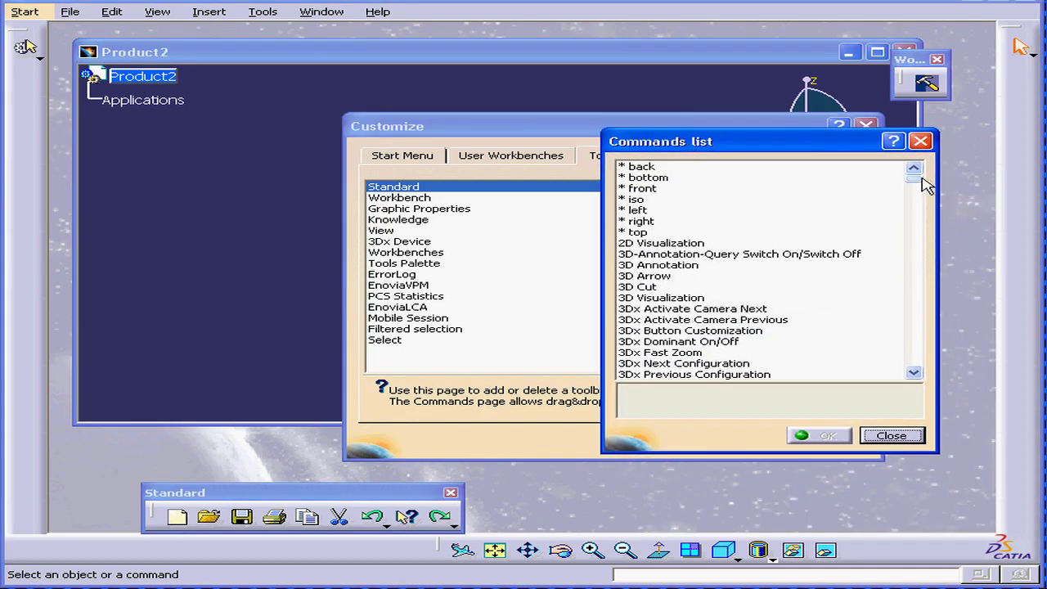
{"action": "left_click_drag", "start_coordinate": [916, 180], "coordinate": [916, 297]}
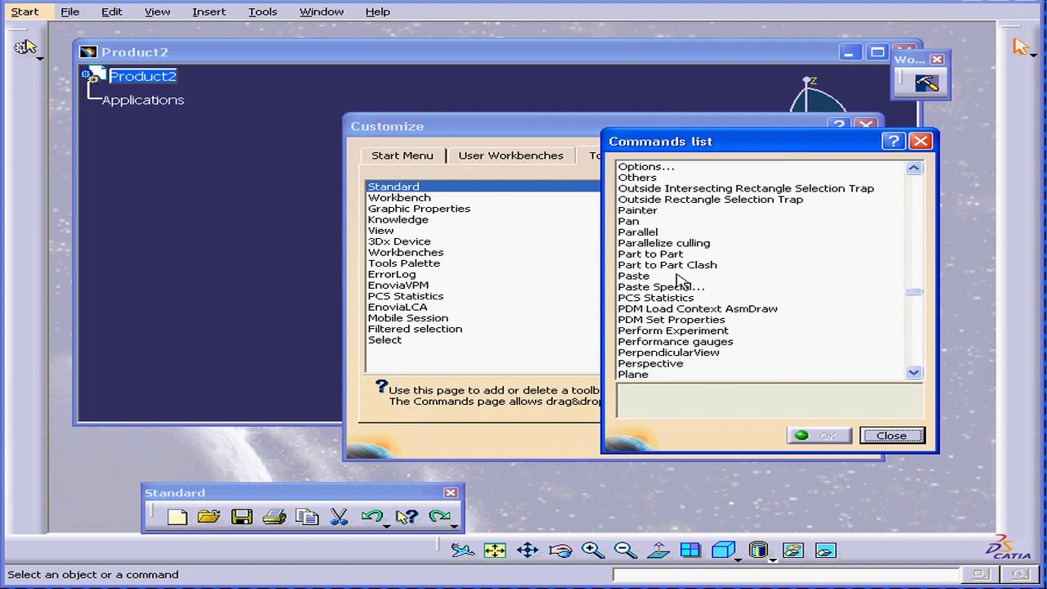
{"action": "left_click", "coordinate": [642, 276]}
{"action": "left_click", "coordinate": [827, 436]}
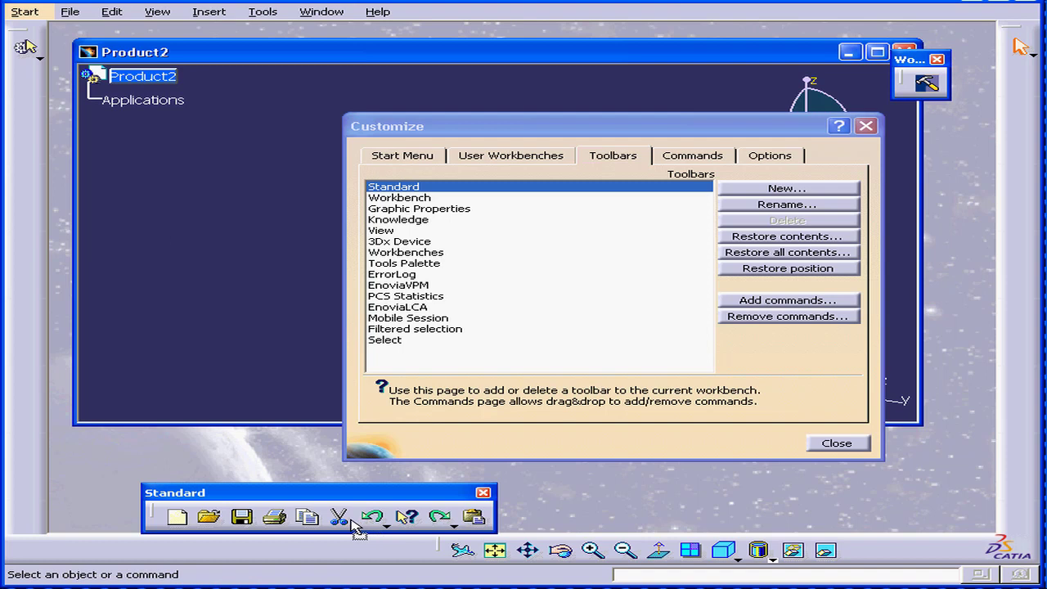
{"action": "left_click_drag", "start_coordinate": [335, 523], "coordinate": [339, 516]}
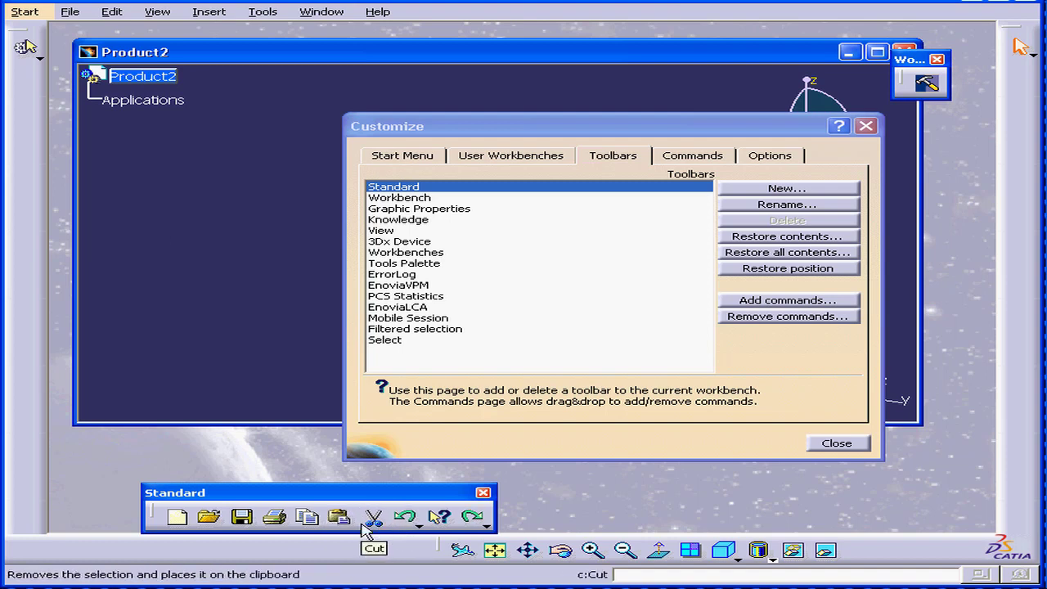
Rename the Standard toolbar to My Standard.
{"action": "left_click", "coordinate": [815, 203]}
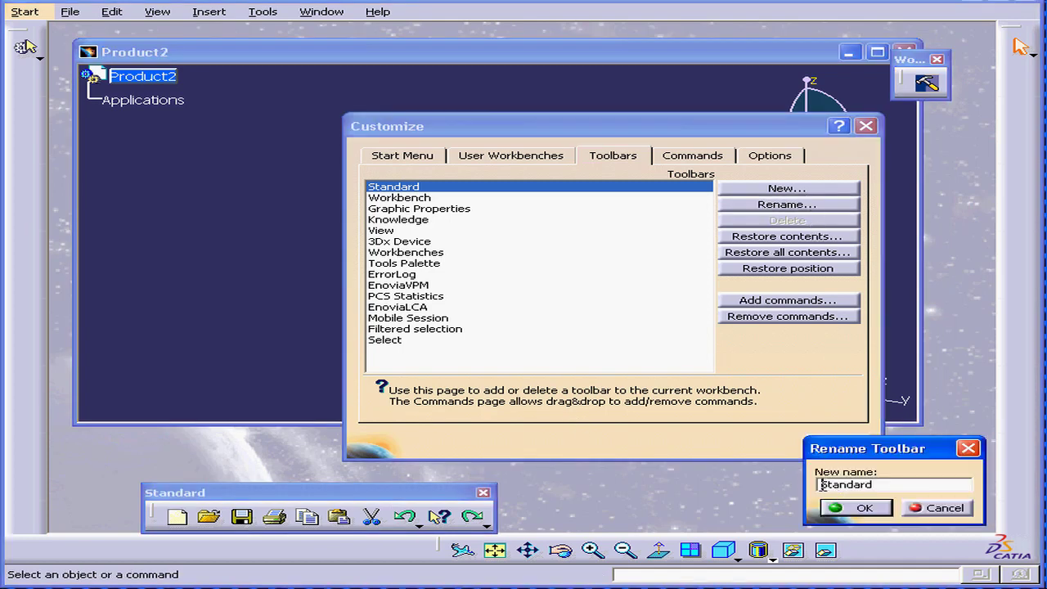
{"action": "left_click", "coordinate": [821, 484]}
{"action": "type", "text": "My"}
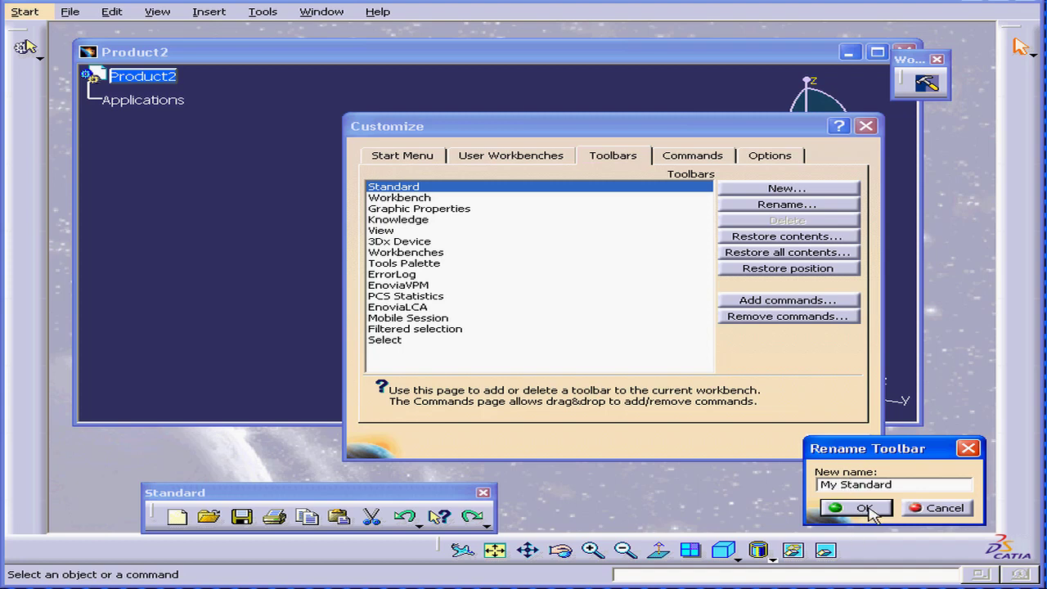
{"action": "left_click", "coordinate": [862, 507]}
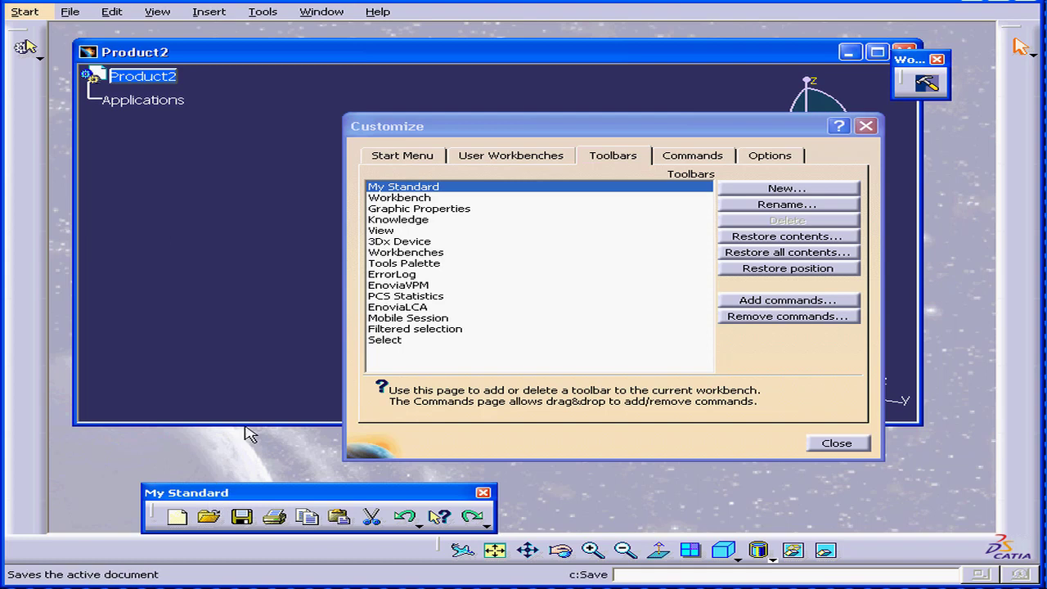
Rename the My Standard toolbar back to Standard.
{"action": "left_click", "coordinate": [793, 206]}
{"action": "left_click_drag", "start_coordinate": [840, 487], "coordinate": [801, 491]}
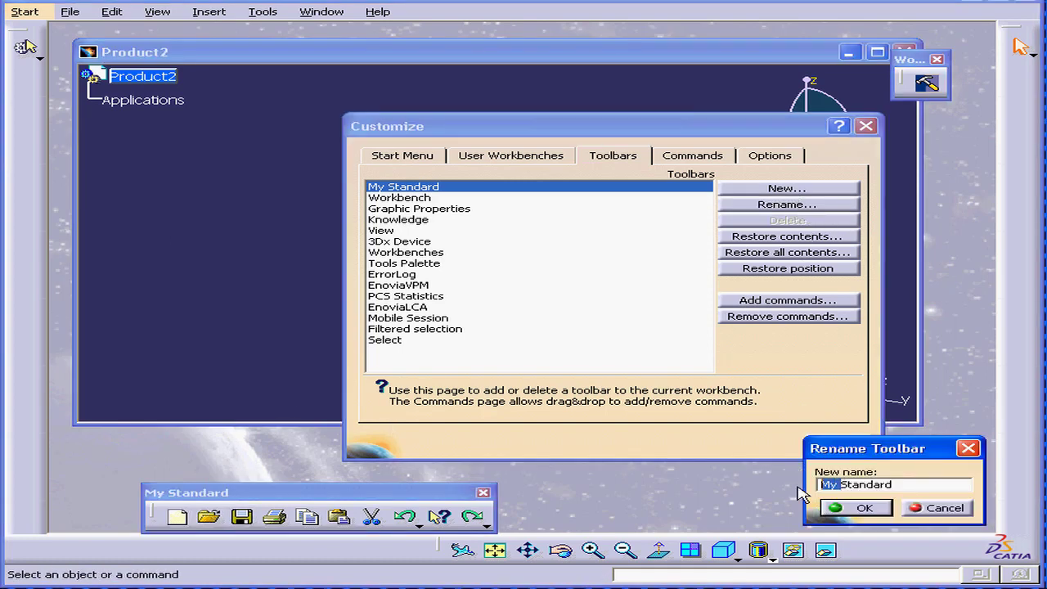
{"action": "key", "text": "Delete"}
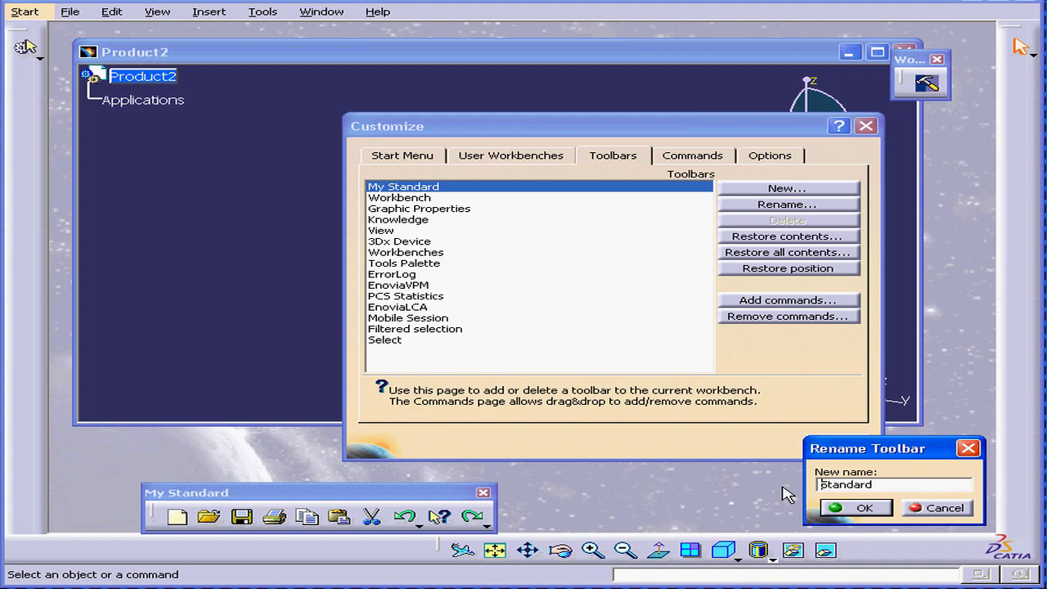
{"action": "left_click", "coordinate": [861, 509]}
{"action": "left_click", "coordinate": [816, 369]}
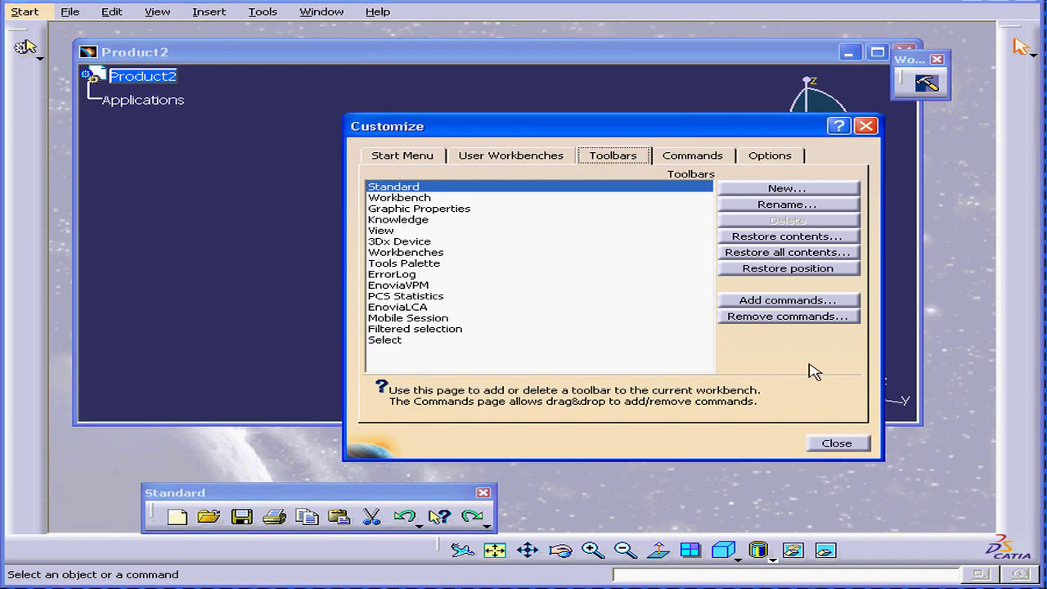
List All Commands on the Commands page and float the view-direction flyout as Quick view.
{"action": "left_click", "coordinate": [708, 157]}
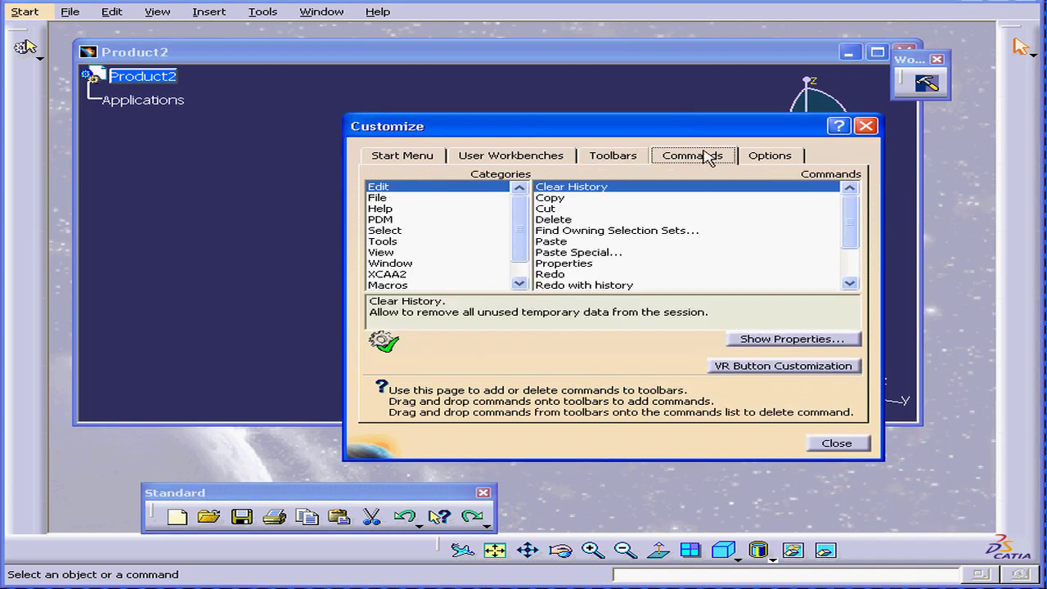
{"action": "left_click_drag", "start_coordinate": [683, 129], "coordinate": [674, 104]}
{"action": "scroll", "coordinate": [507, 235], "scroll_direction": "down", "scroll_amount": 2}
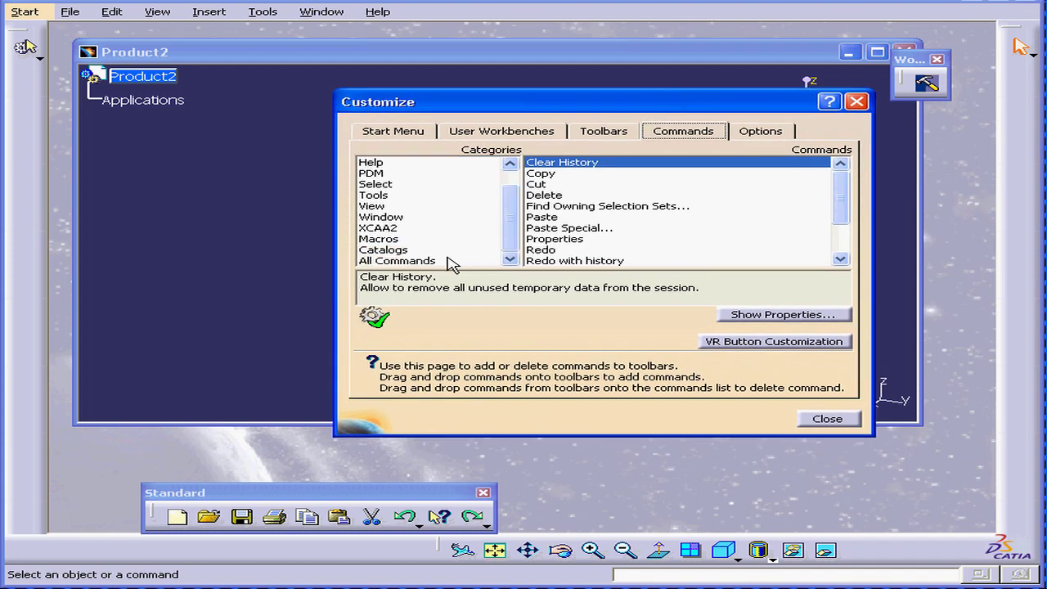
{"action": "left_click", "coordinate": [427, 260]}
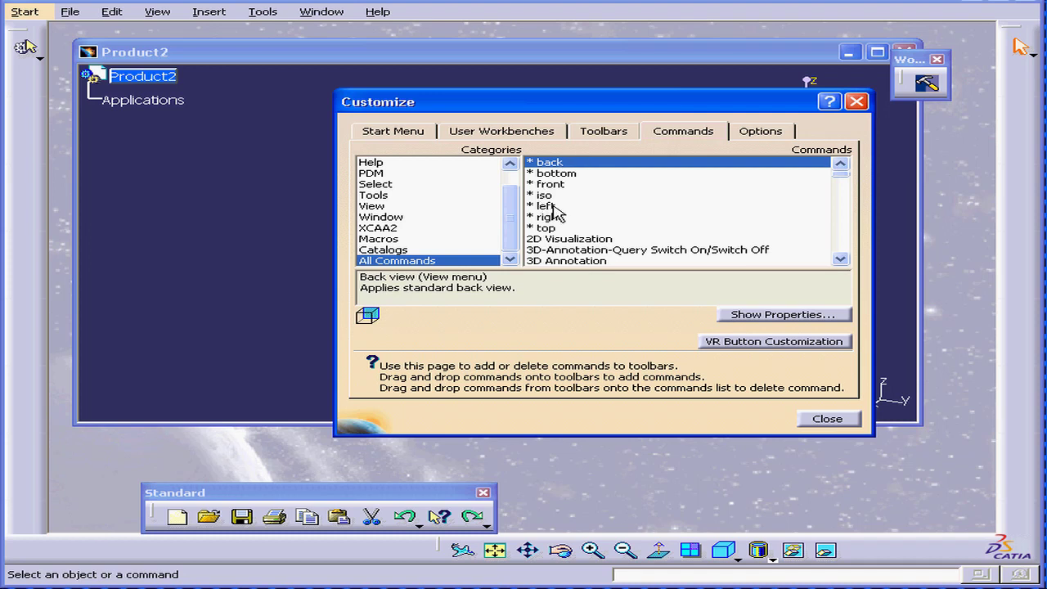
{"action": "left_click", "coordinate": [738, 560]}
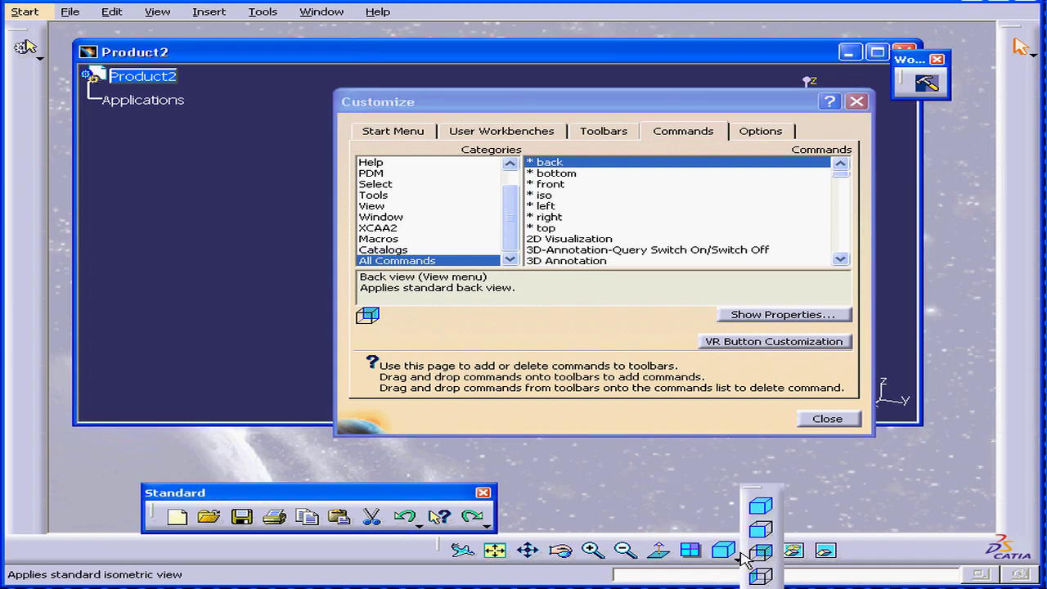
{"action": "left_click_drag", "start_coordinate": [759, 495], "coordinate": [609, 462]}
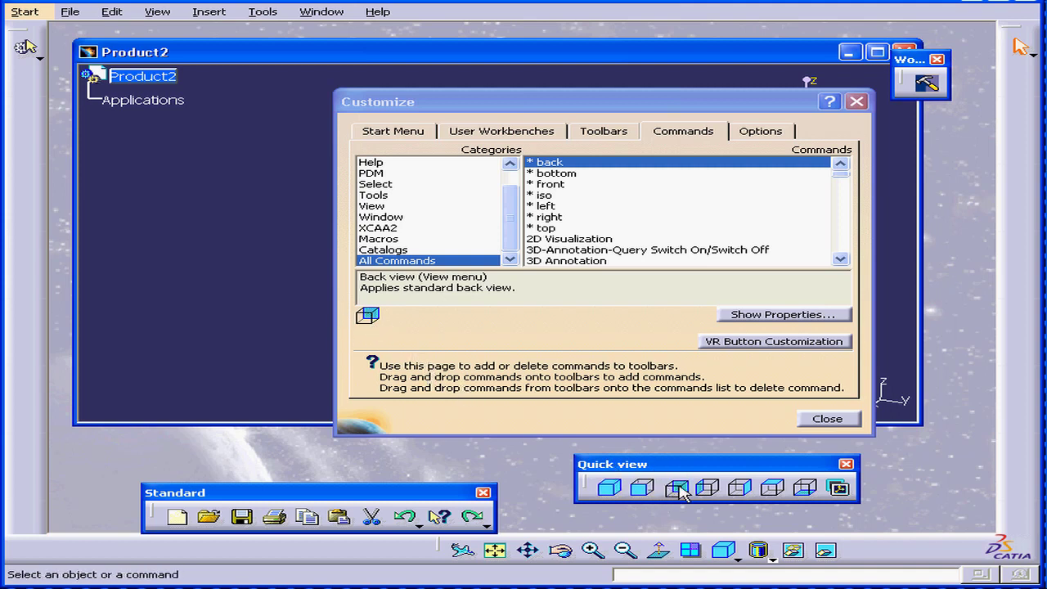
Show the * back command's properties, then browse for an icon file and cancel the file selection.
{"action": "left_click", "coordinate": [782, 314]}
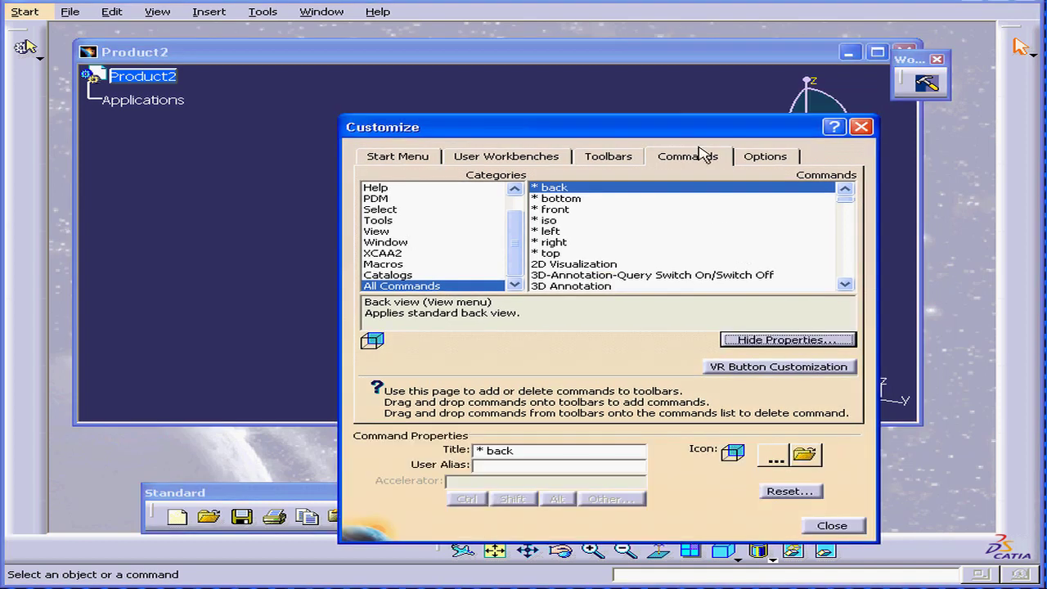
{"action": "left_click_drag", "start_coordinate": [680, 93], "coordinate": [562, 14]}
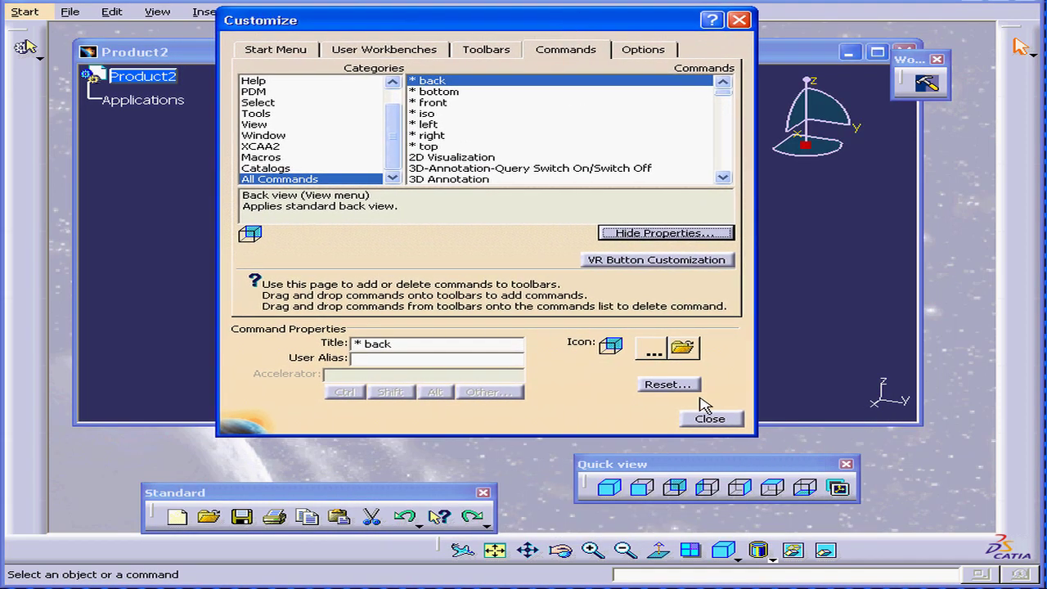
{"action": "left_click", "coordinate": [683, 348]}
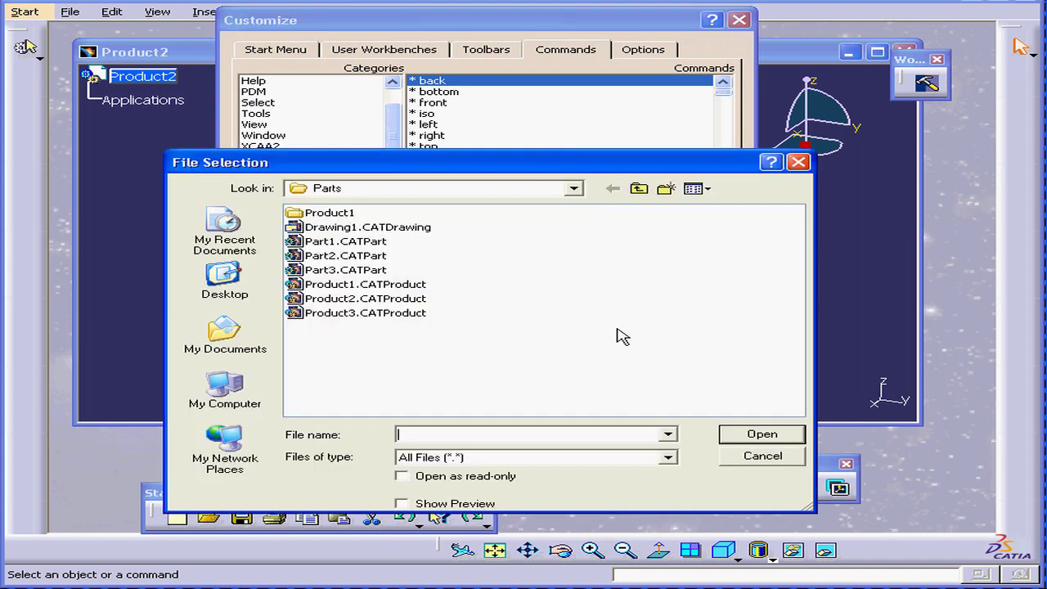
{"action": "left_click", "coordinate": [770, 462]}
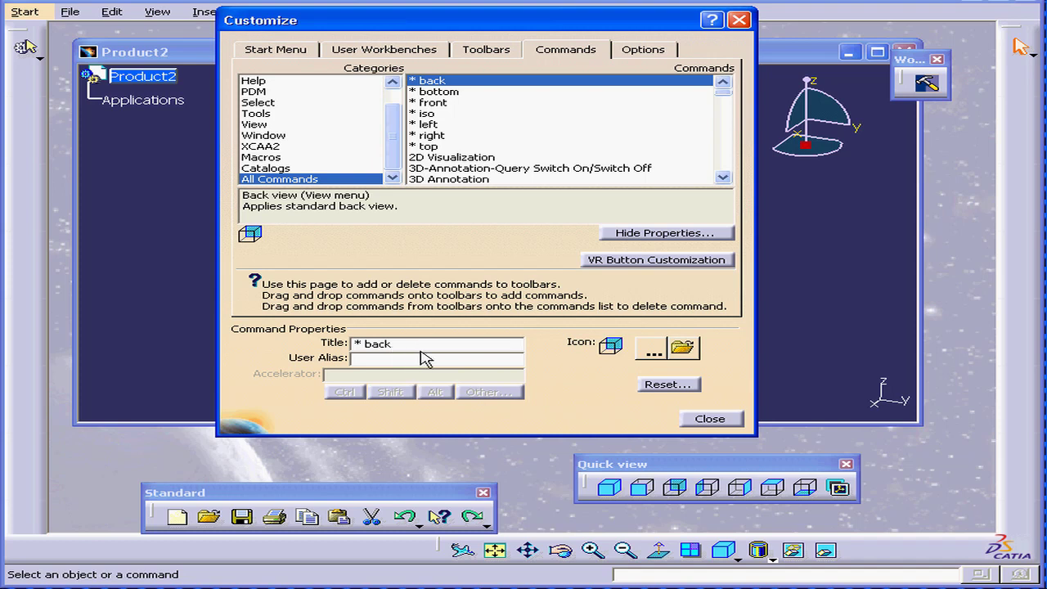
Increase the Icon Size Ratio on the Options page, accept the restart warning, and close Customize.
{"action": "left_click", "coordinate": [646, 51]}
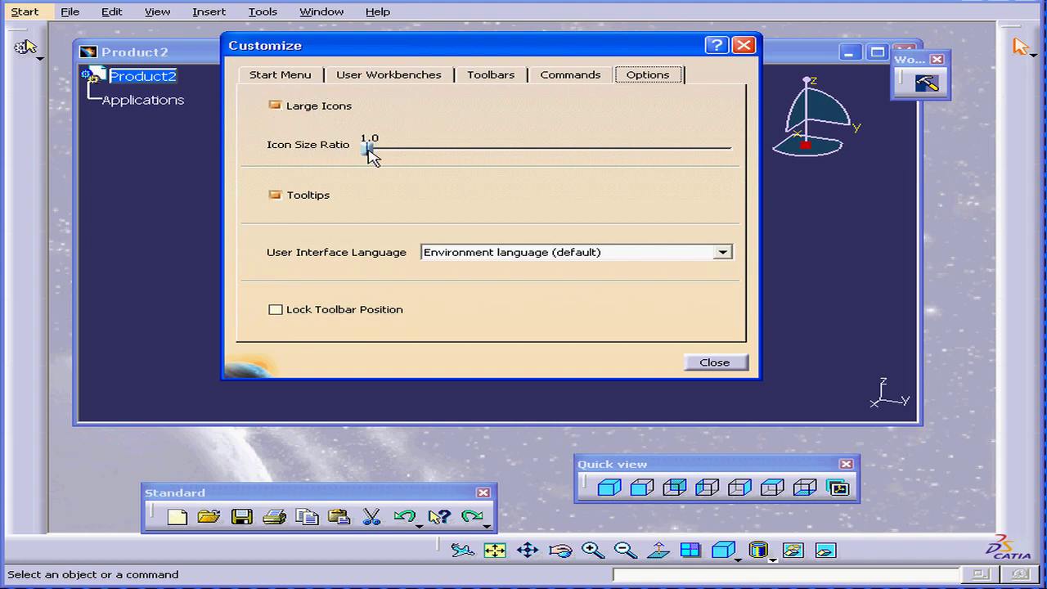
{"action": "left_click_drag", "start_coordinate": [367, 148], "coordinate": [338, 155]}
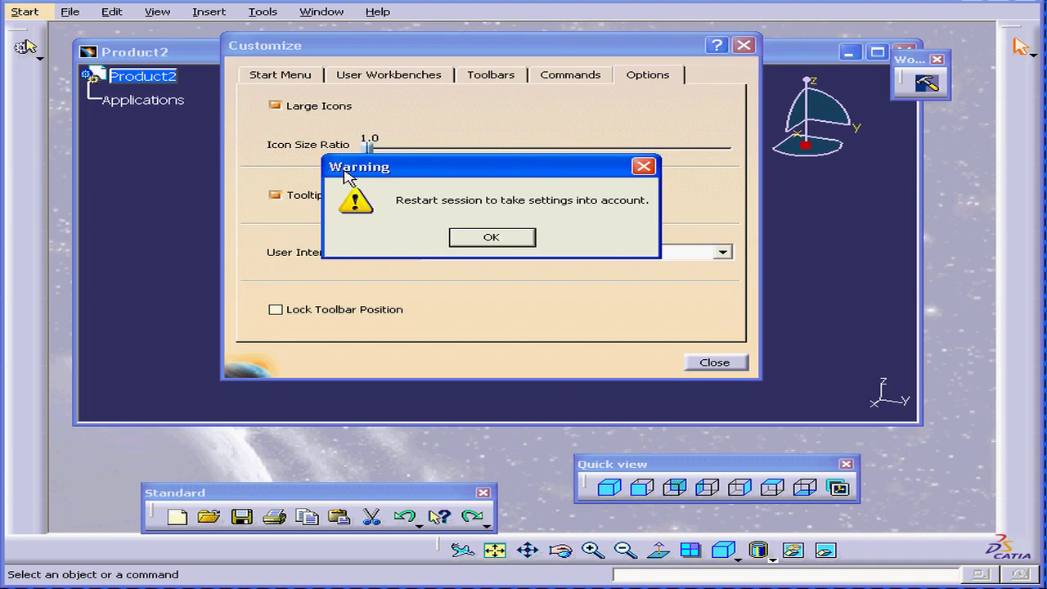
{"action": "left_click_drag", "start_coordinate": [483, 171], "coordinate": [500, 156]}
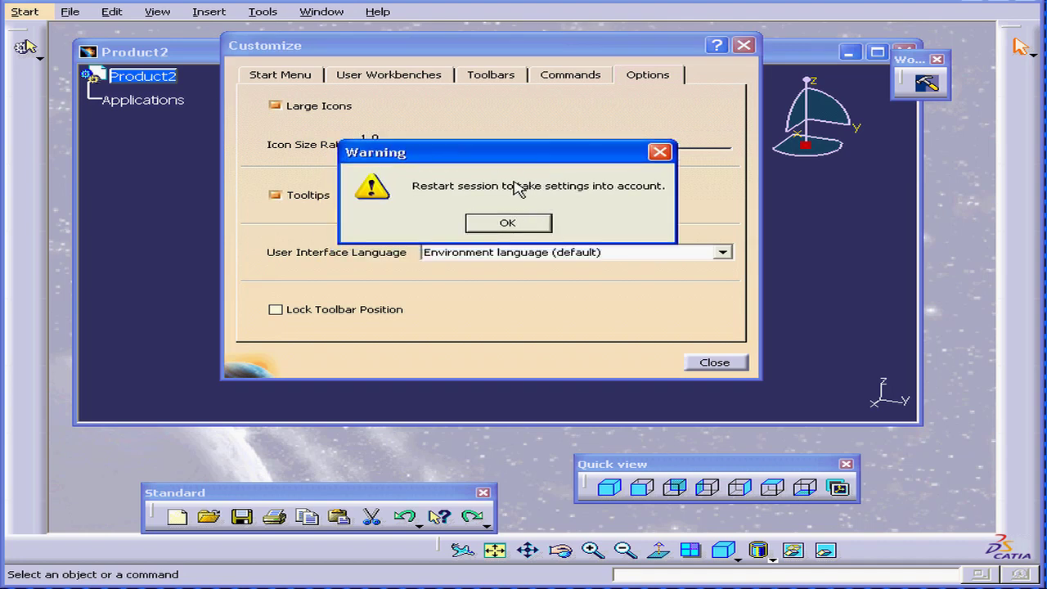
{"action": "left_click", "coordinate": [527, 226]}
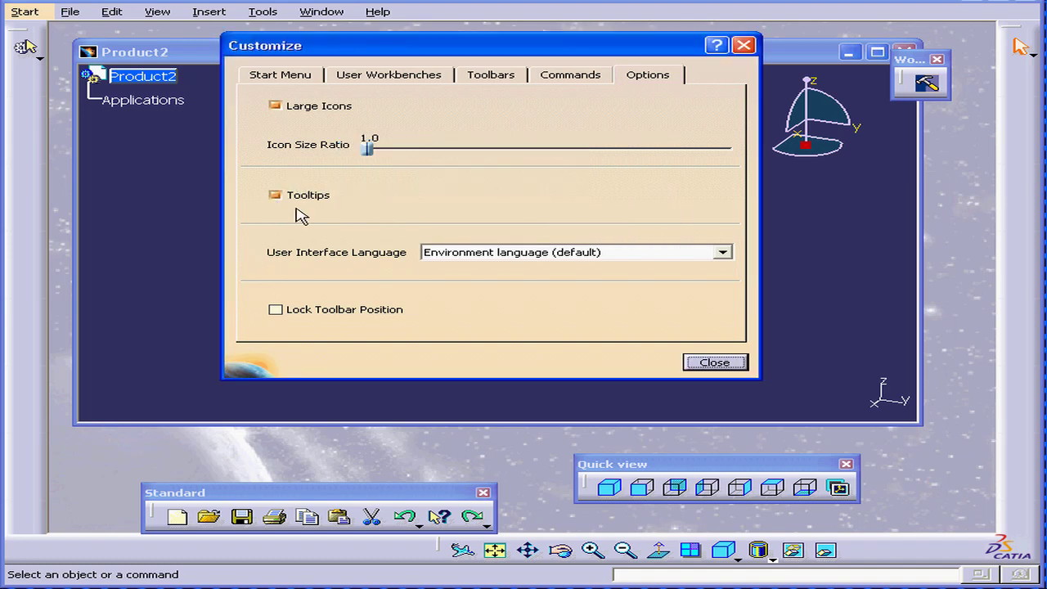
{"action": "left_click", "coordinate": [714, 362]}
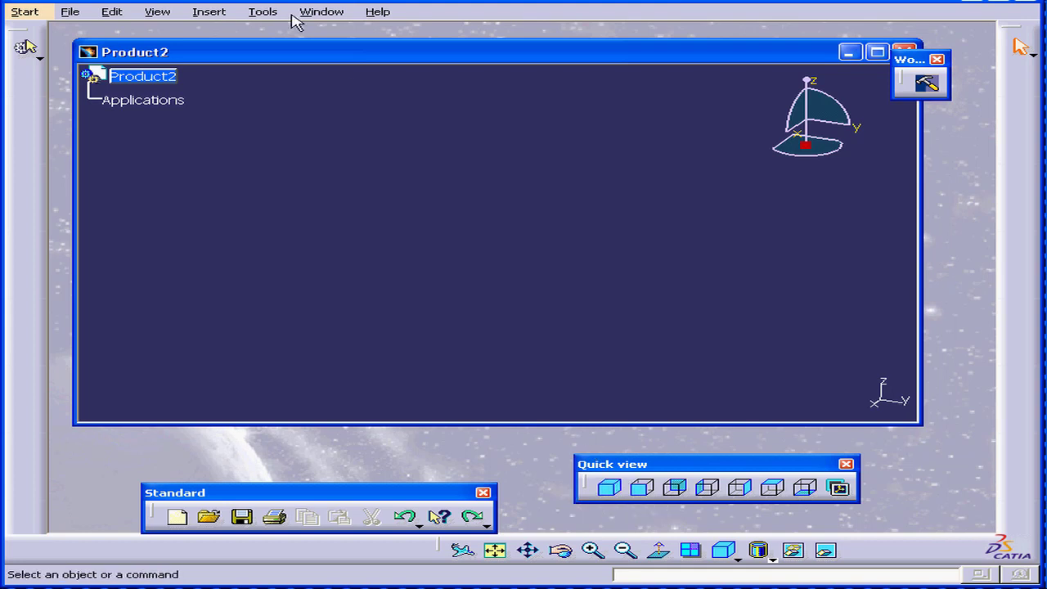
Reopen Tools > Customize on the Options page, where the Icon Size Ratio reads 1.0.
{"action": "left_click", "coordinate": [263, 11]}
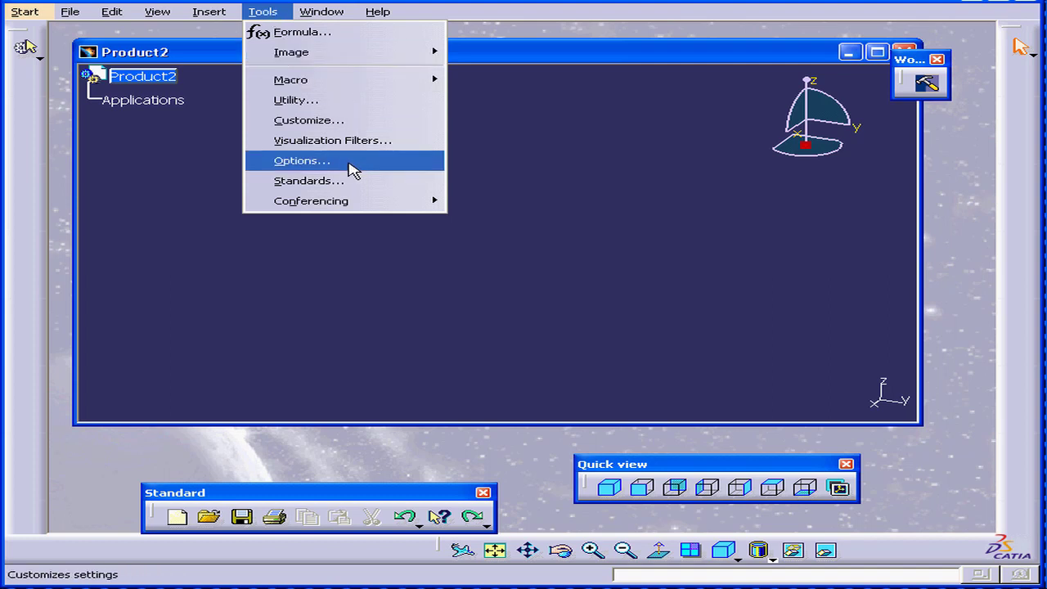
{"action": "left_click", "coordinate": [342, 123]}
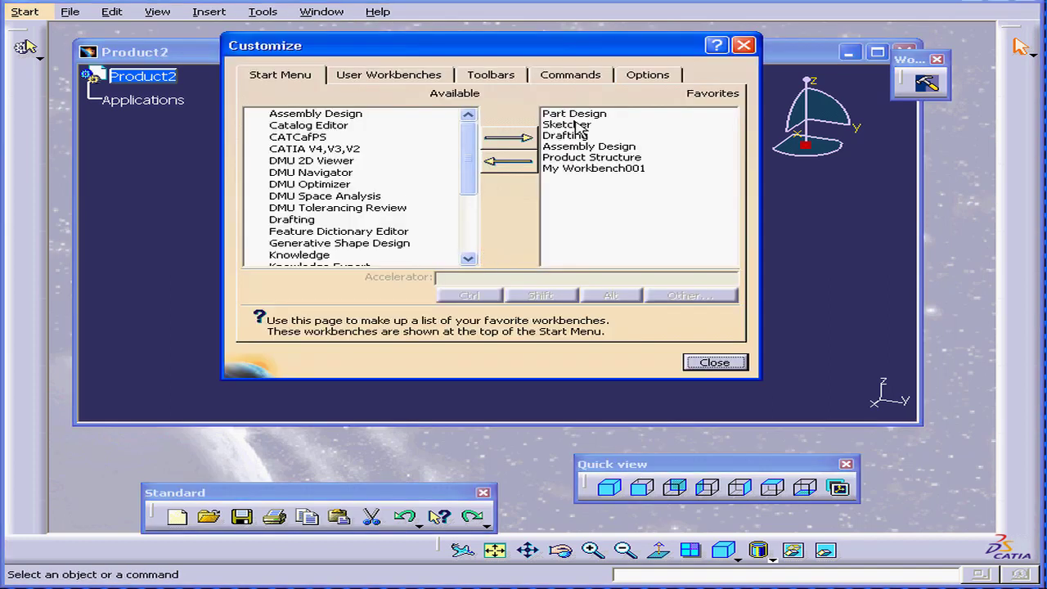
{"action": "left_click", "coordinate": [654, 75]}
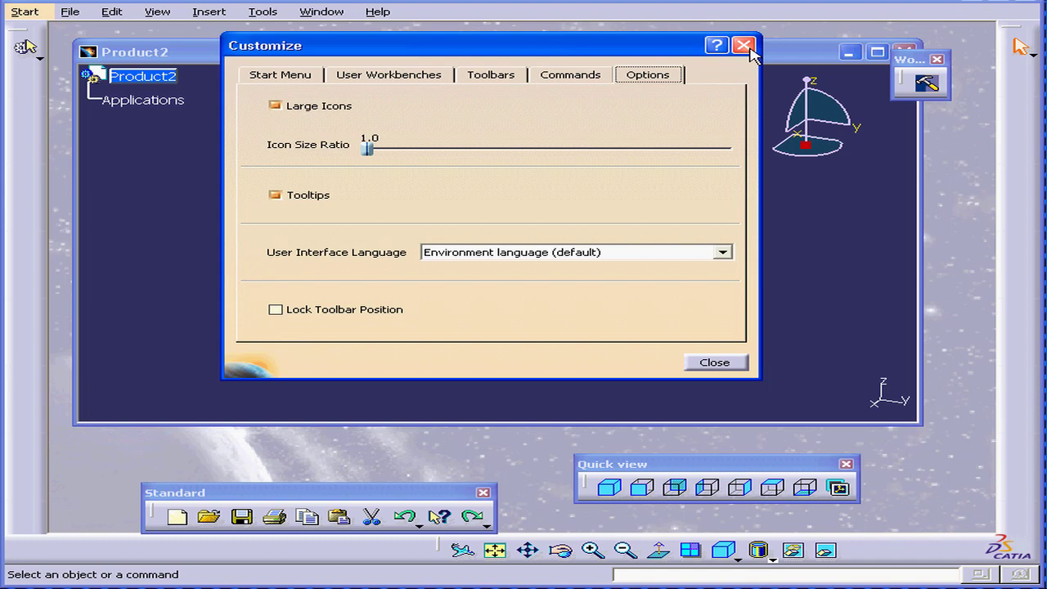
{"action": "left_click_drag", "start_coordinate": [671, 46], "coordinate": [650, 69]}
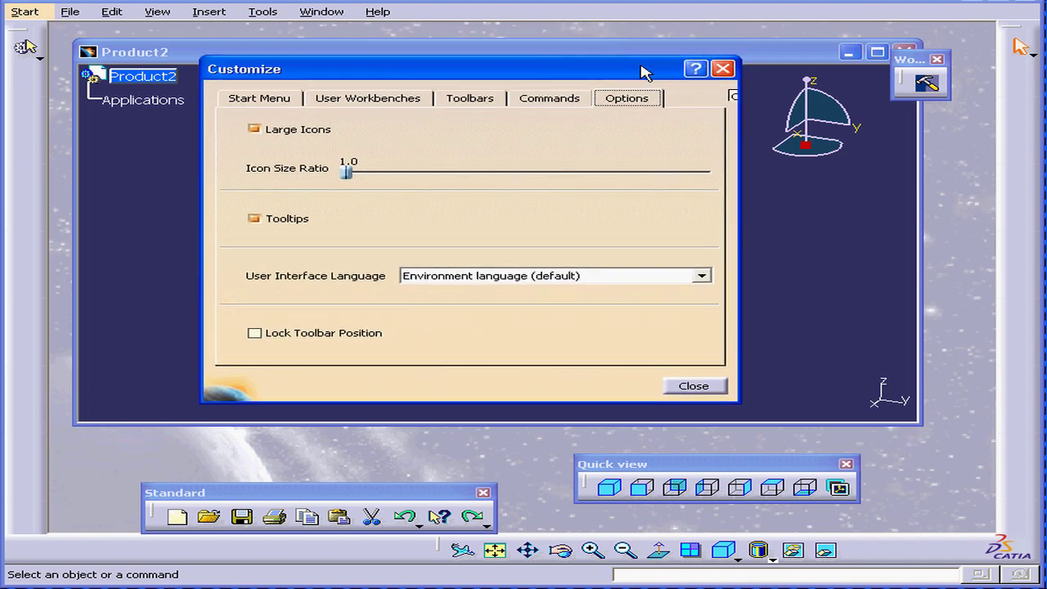